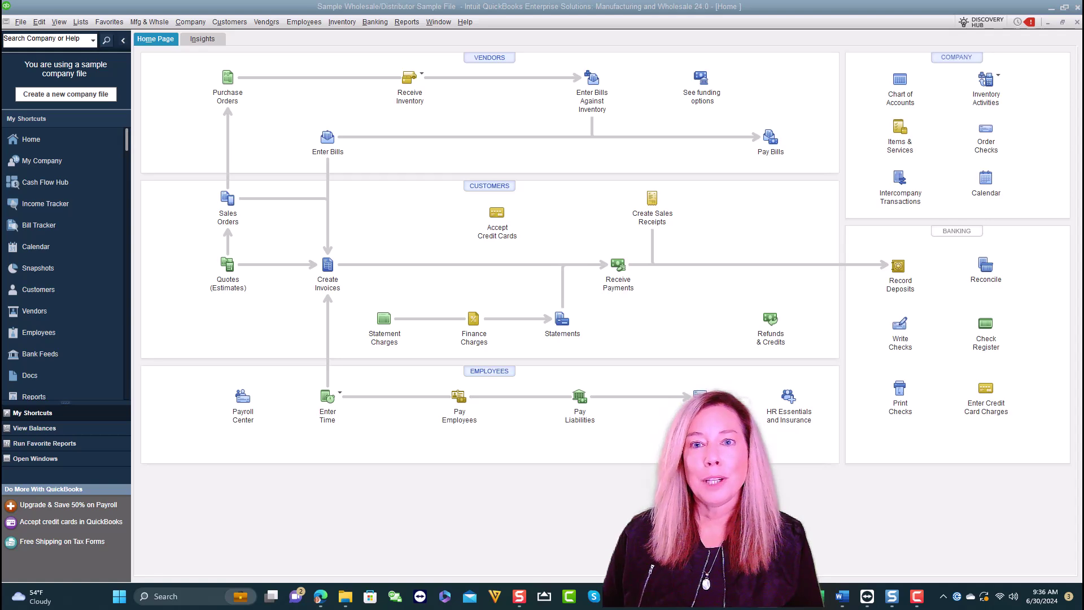
Download the latest QuickBooks Desktop updates with Get Updates, accept the restart notice, and close the window
left_click(465, 21)
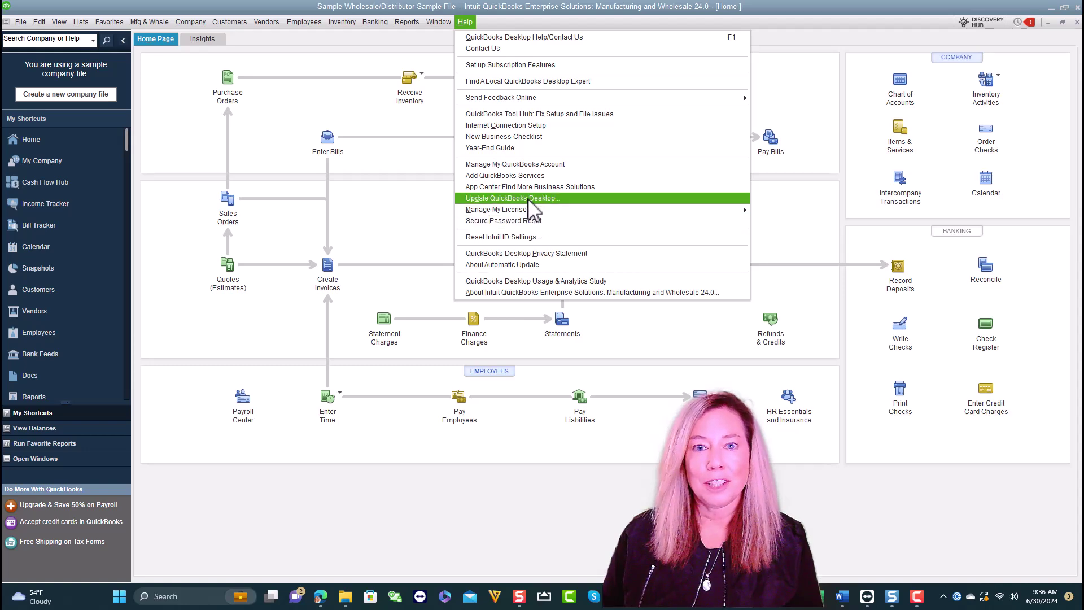
key("Escape")
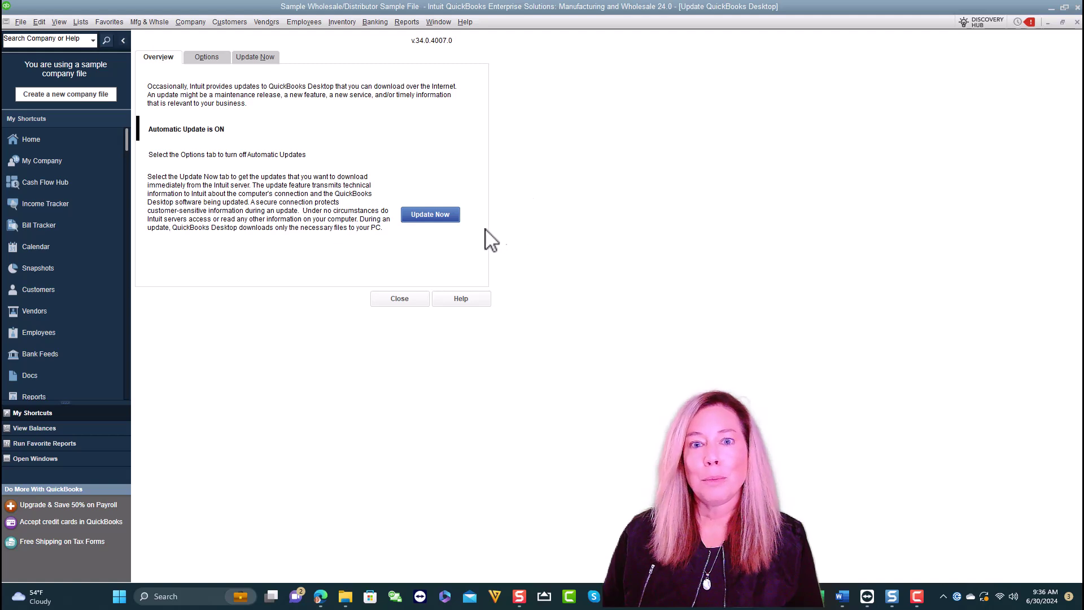
left_click(446, 217)
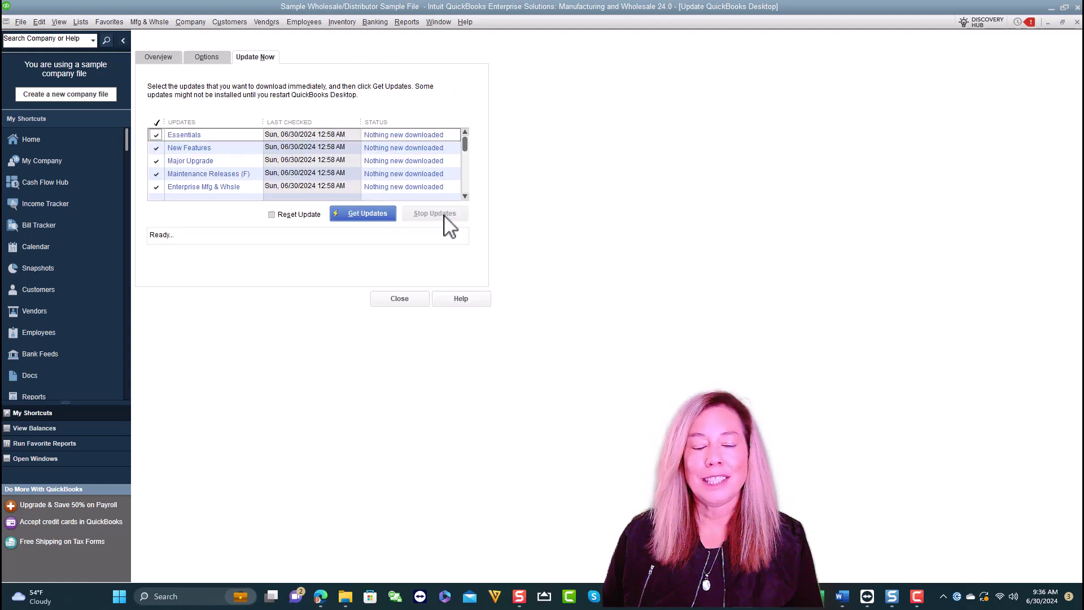
left_click(384, 215)
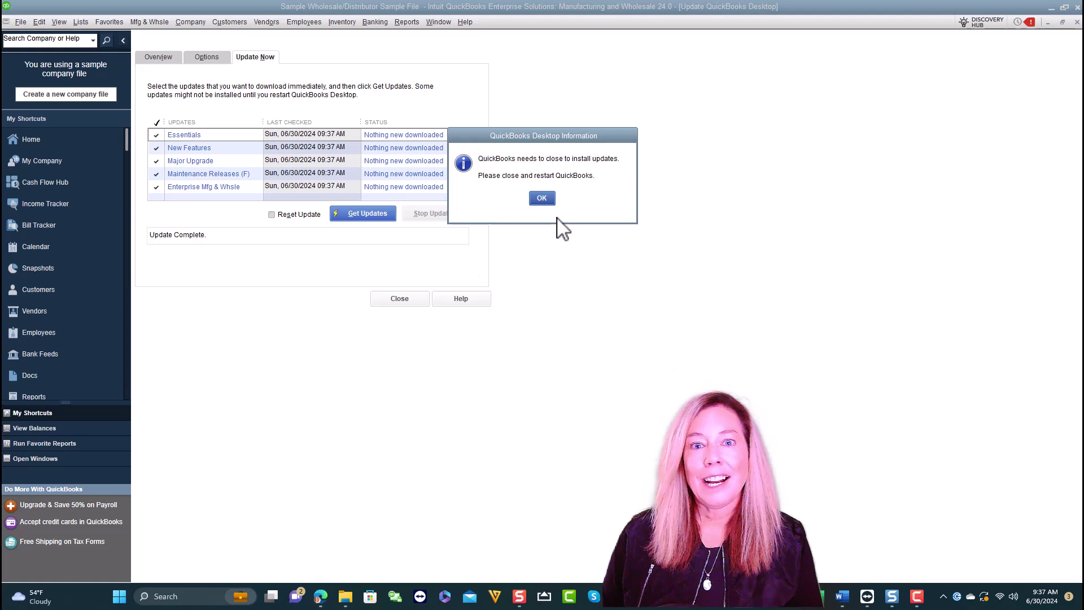
left_click(547, 201)
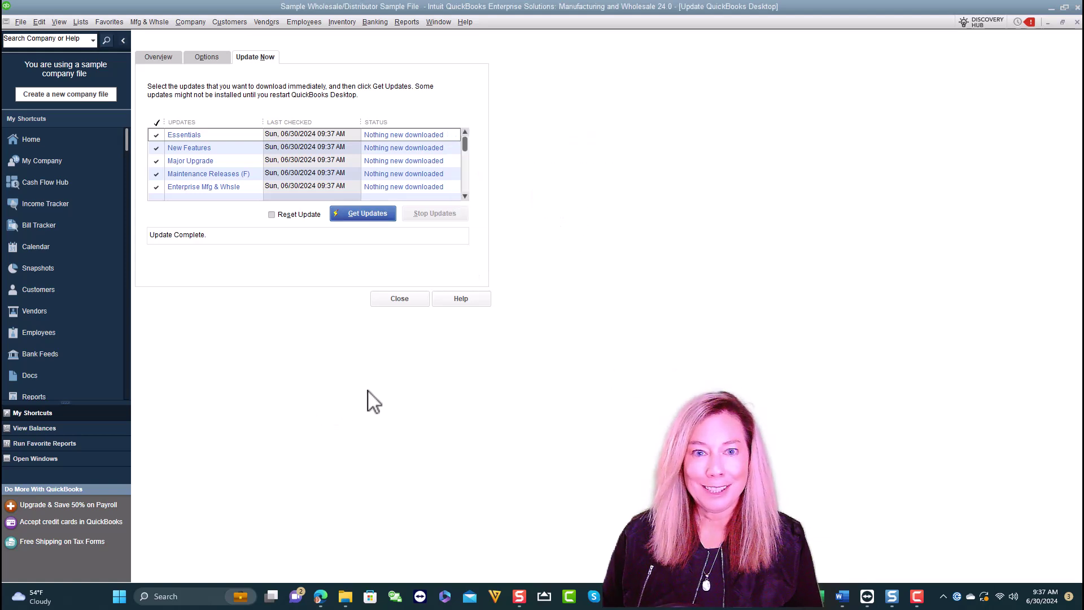
left_click(406, 301)
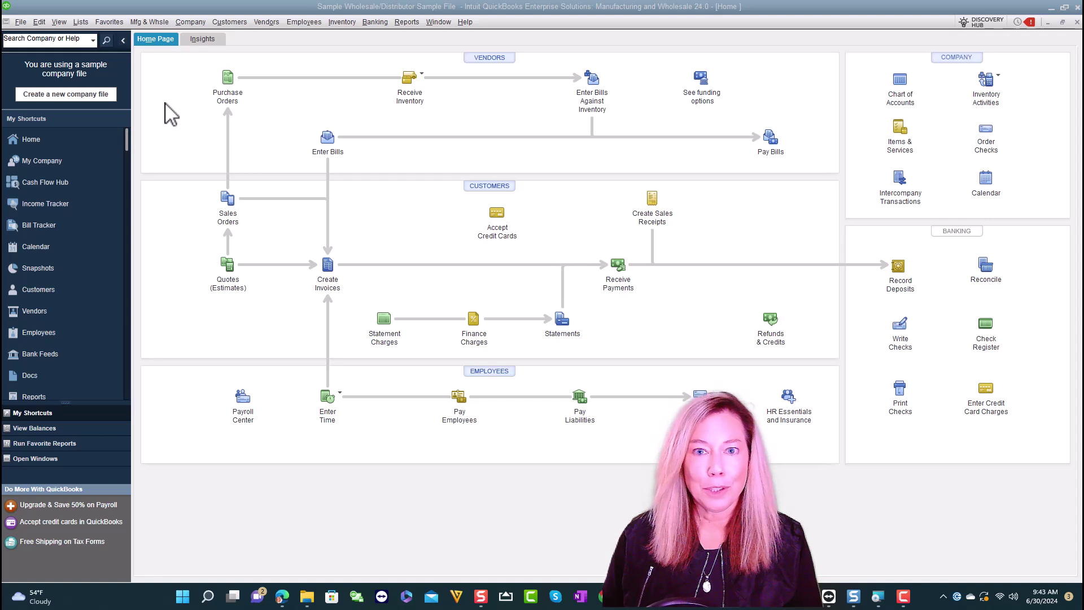
left_click(80, 22)
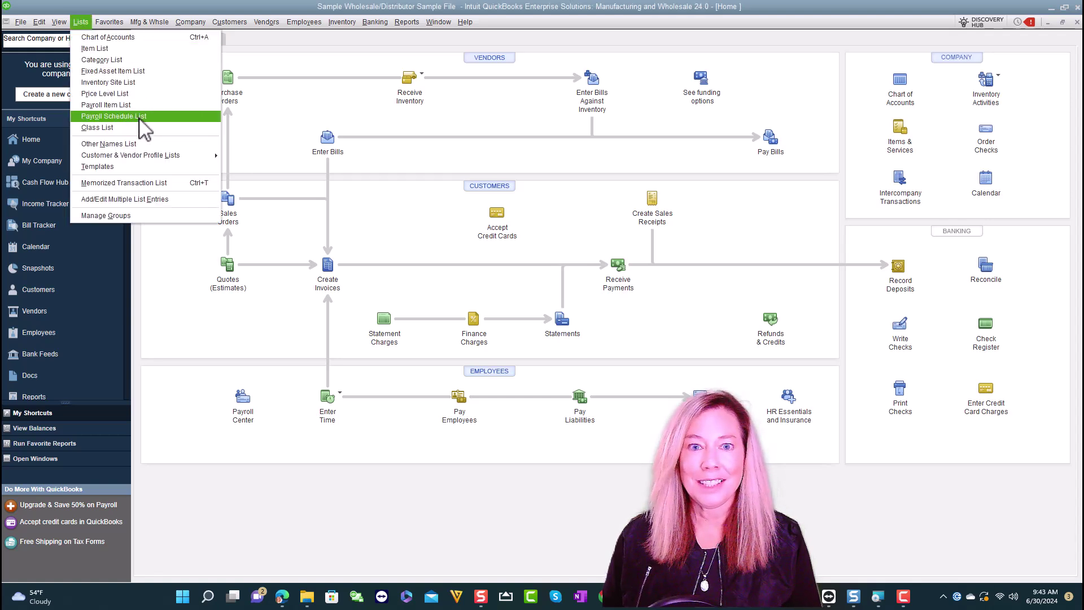
left_click(162, 128)
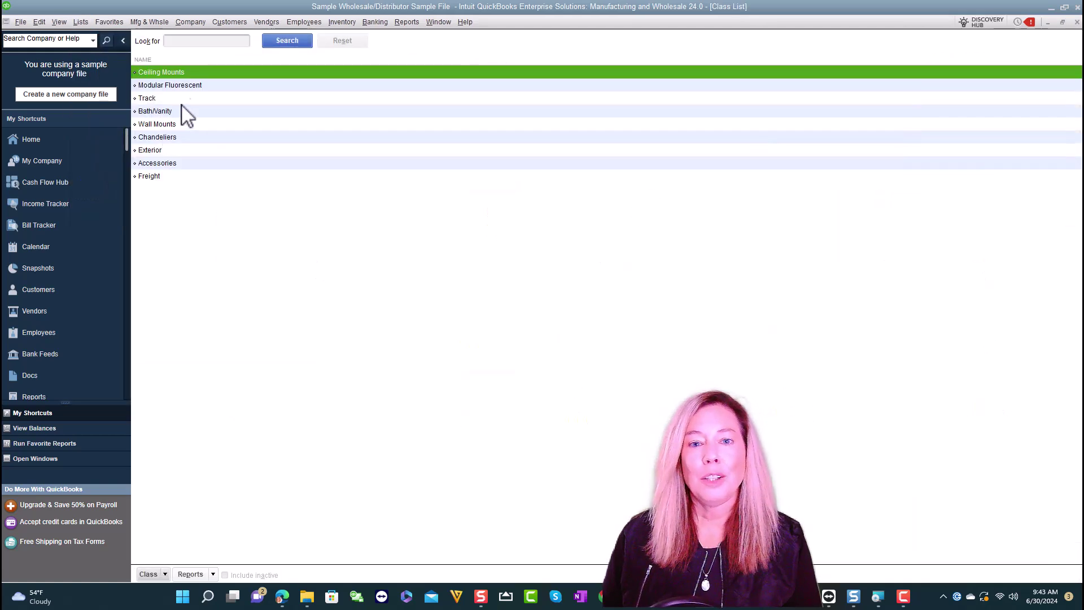
left_click(173, 42)
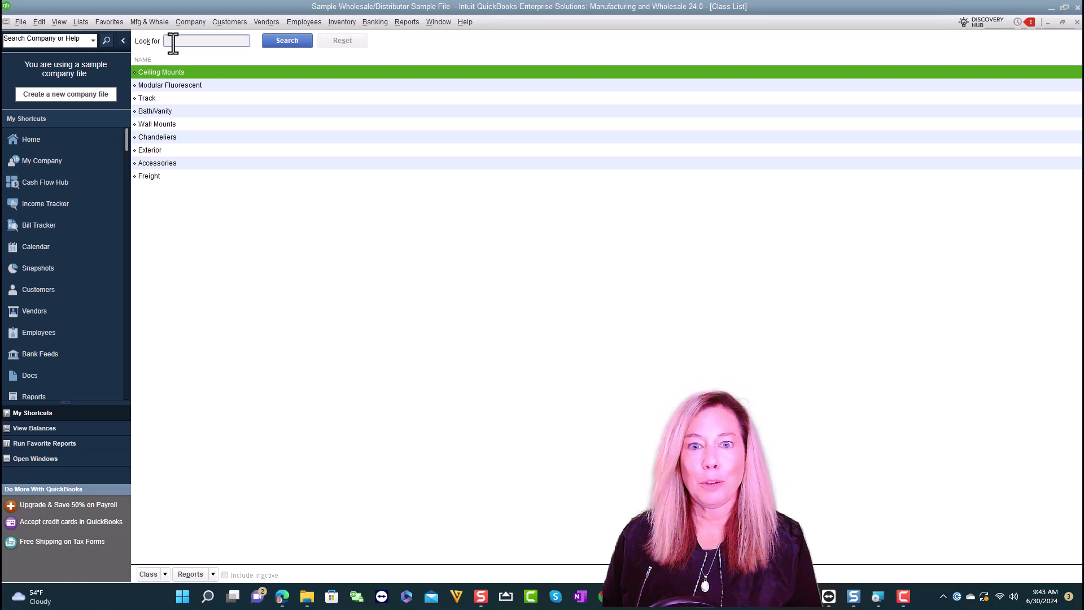
type("Fre")
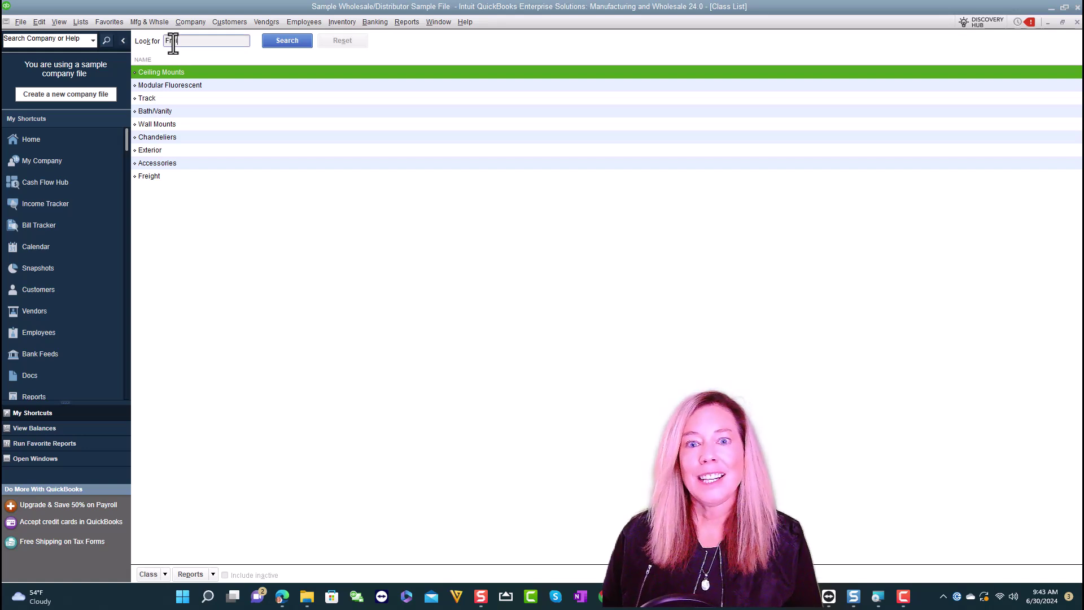
type("ig")
left_click(292, 41)
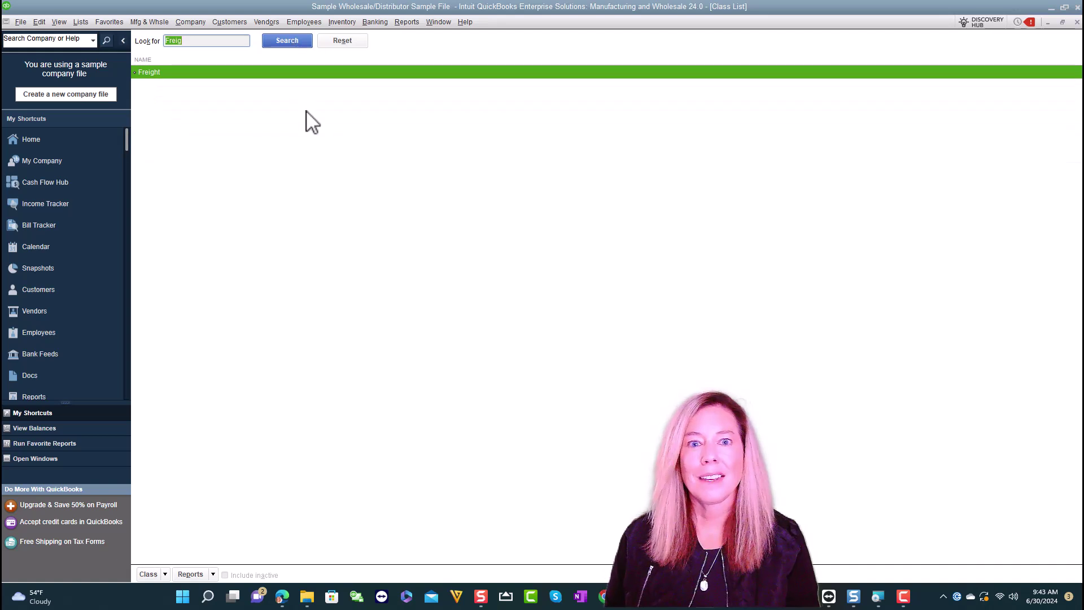
left_click(1077, 22)
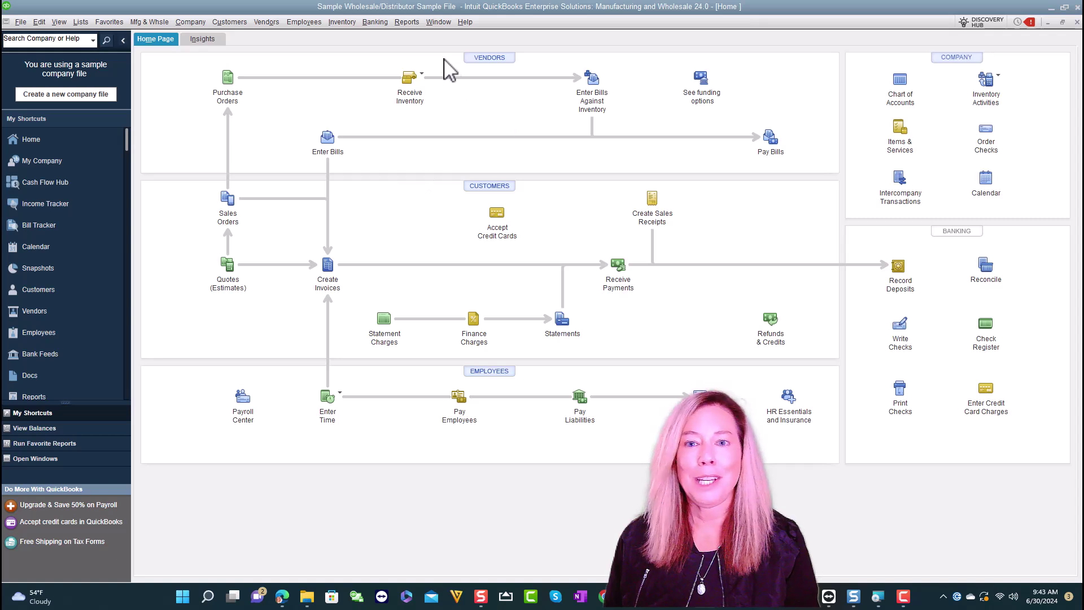
left_click(407, 22)
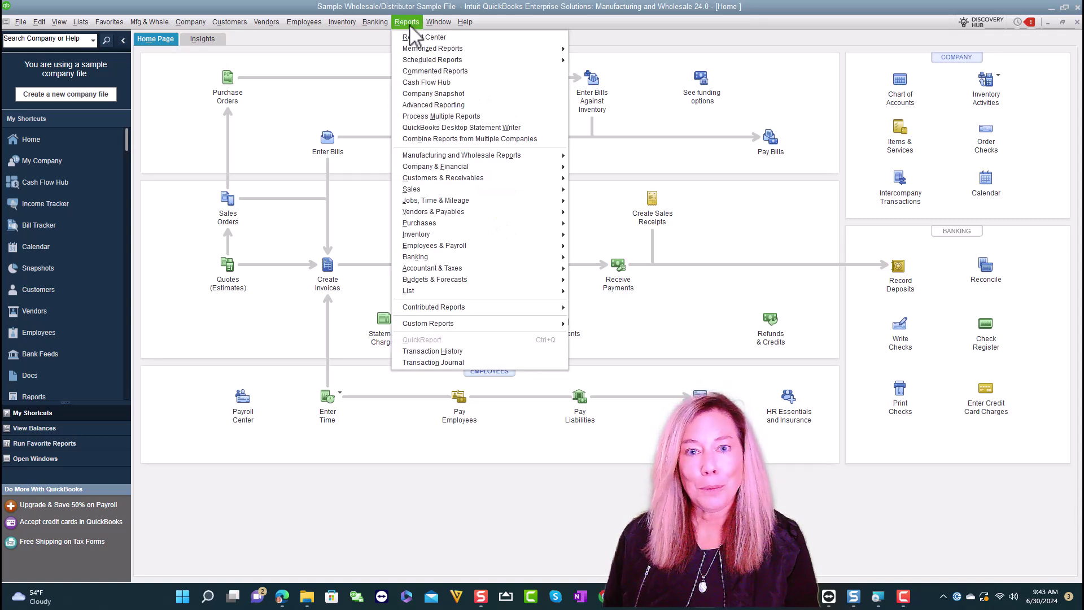
mouse_move(539, 170)
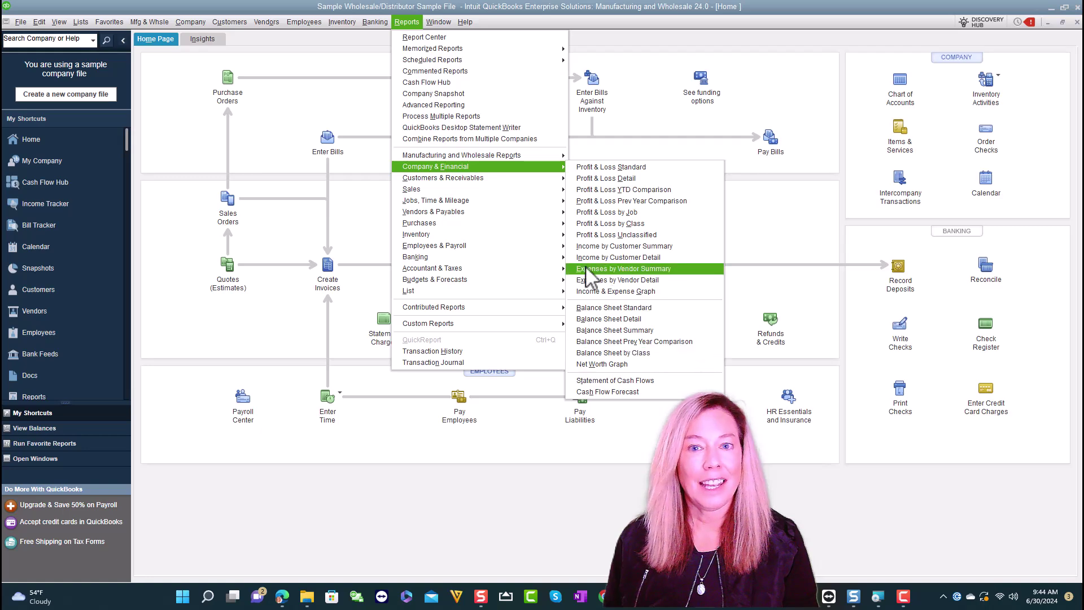
mouse_move(459, 248)
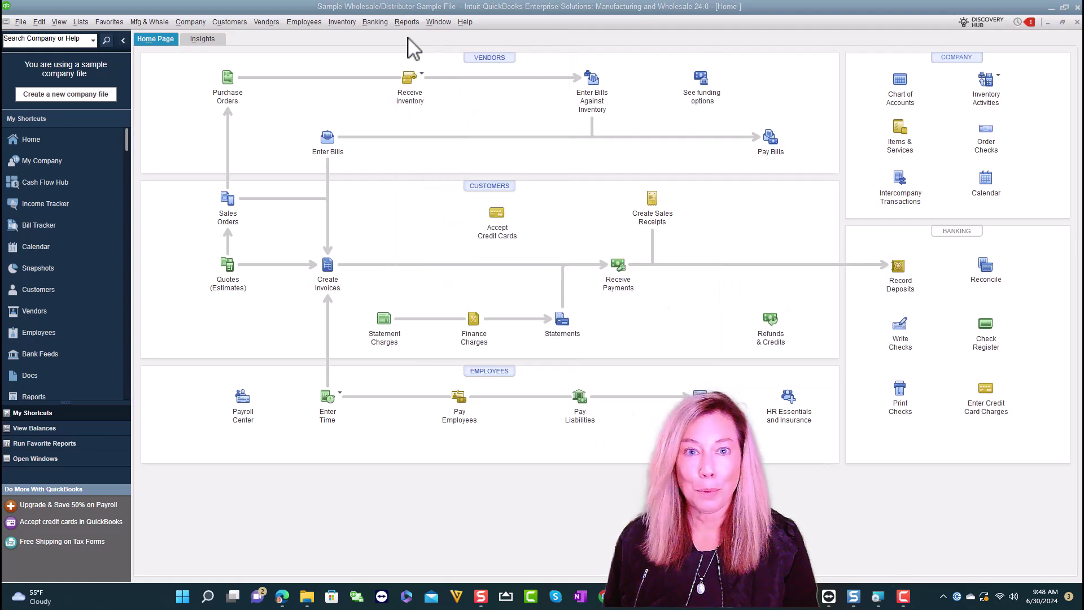
left_click(409, 23)
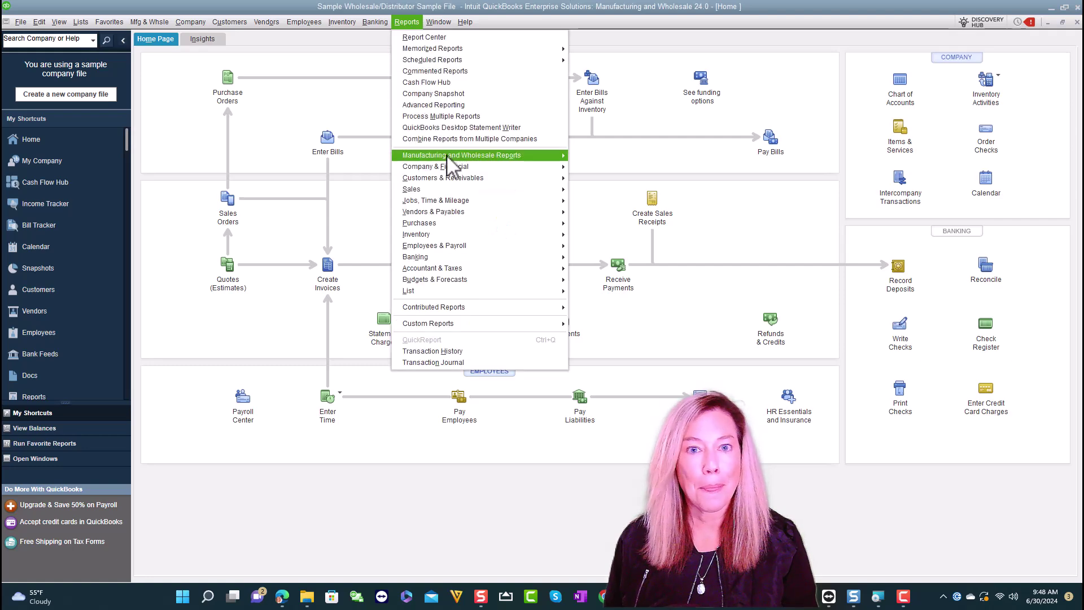
mouse_move(452, 166)
left_click(608, 168)
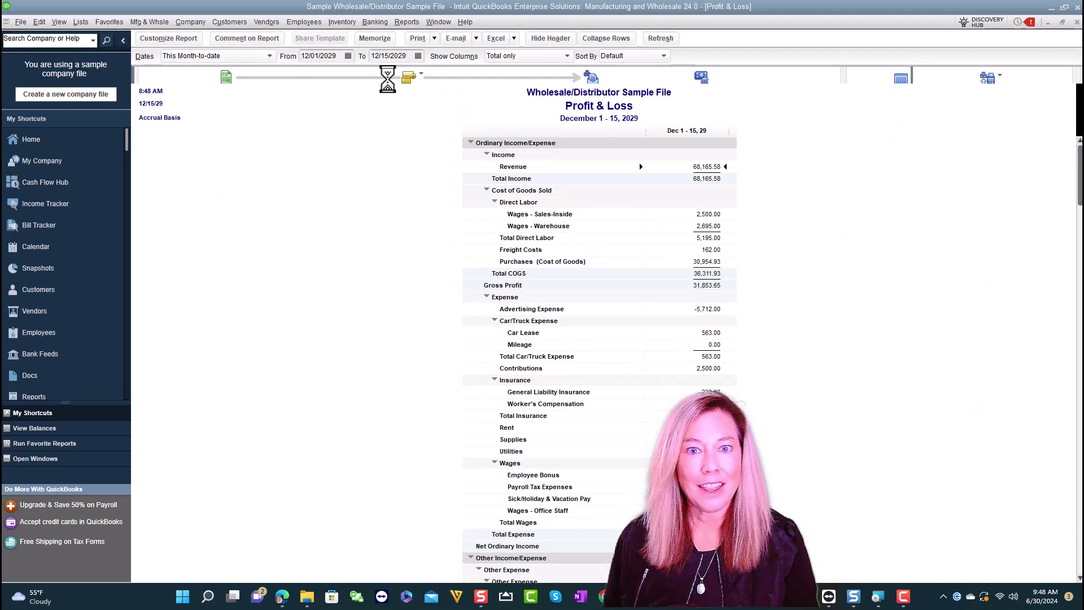
left_click(434, 38)
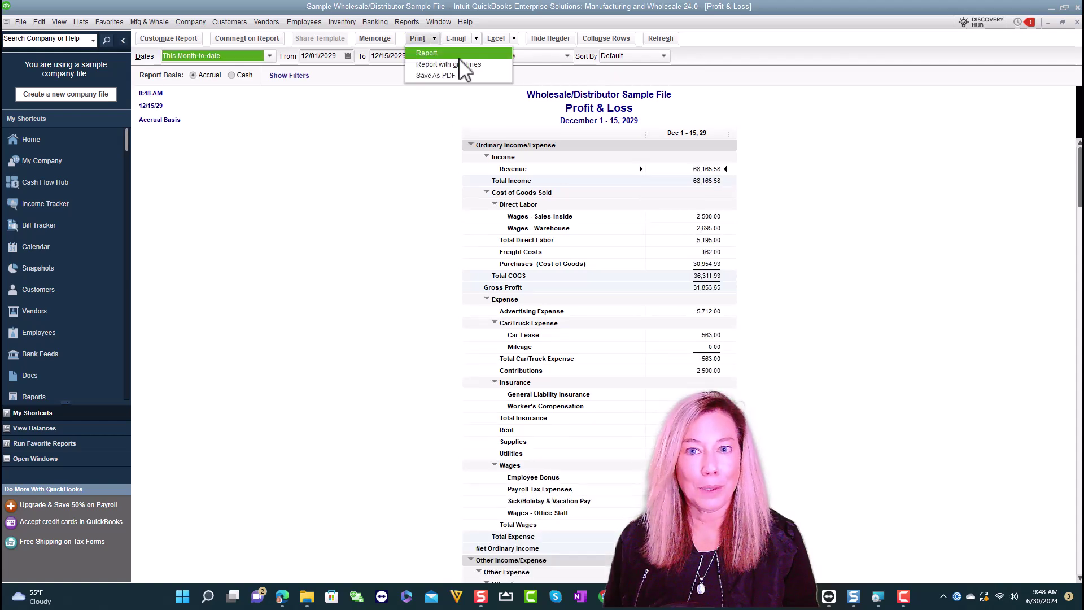
left_click(504, 65)
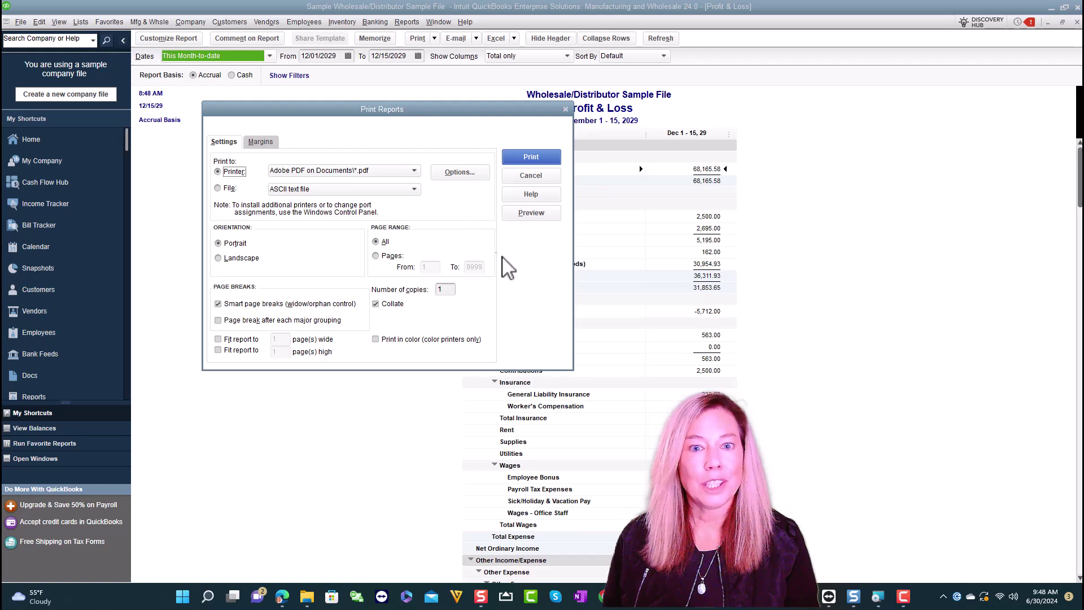
left_click(553, 218)
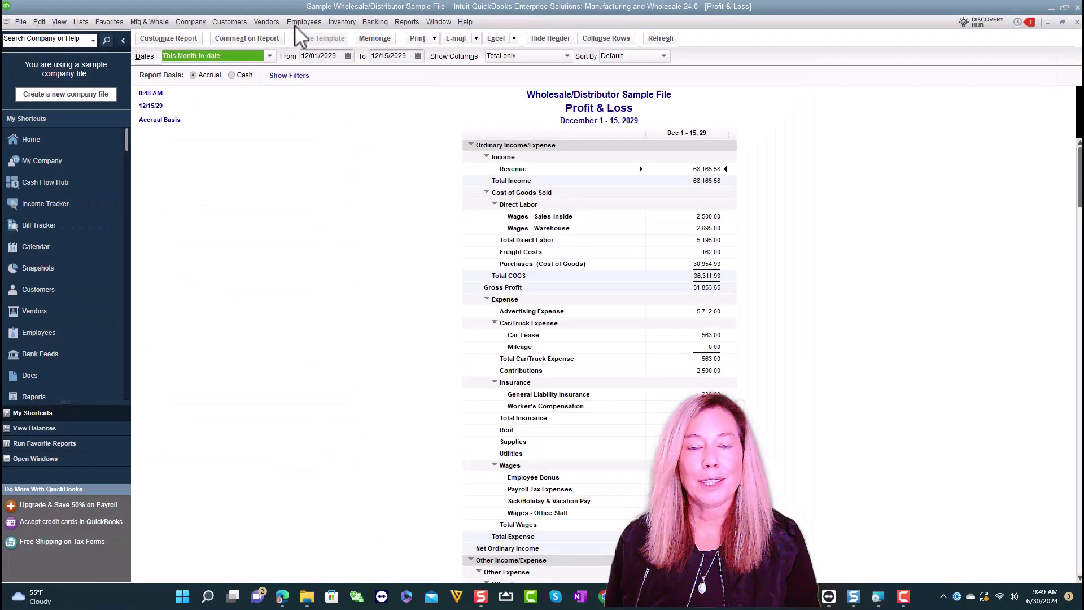
key("ctrl+p")
key("Escape")
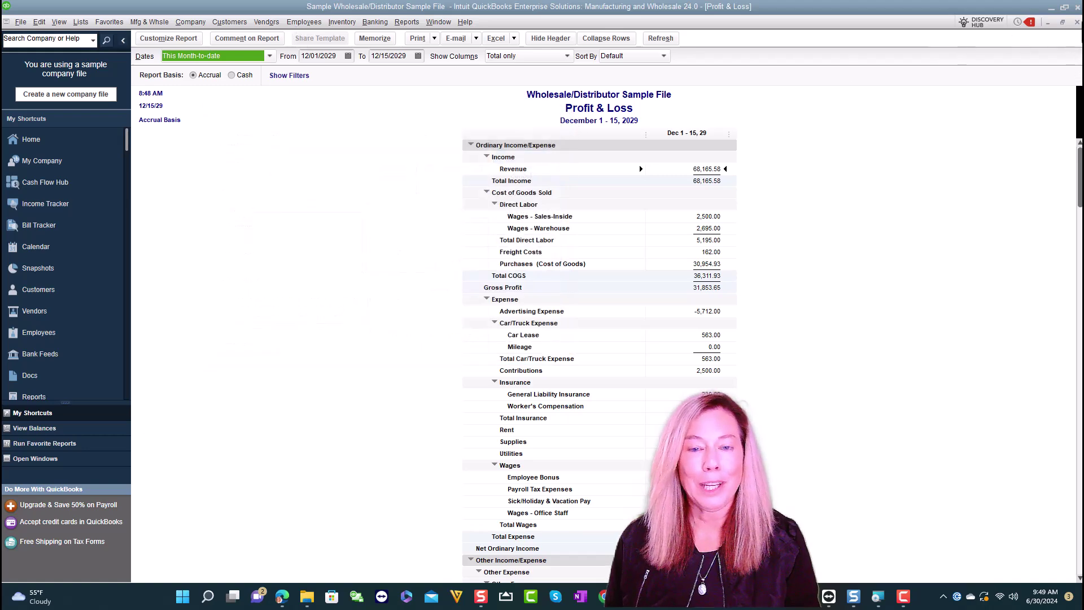
left_click(1076, 22)
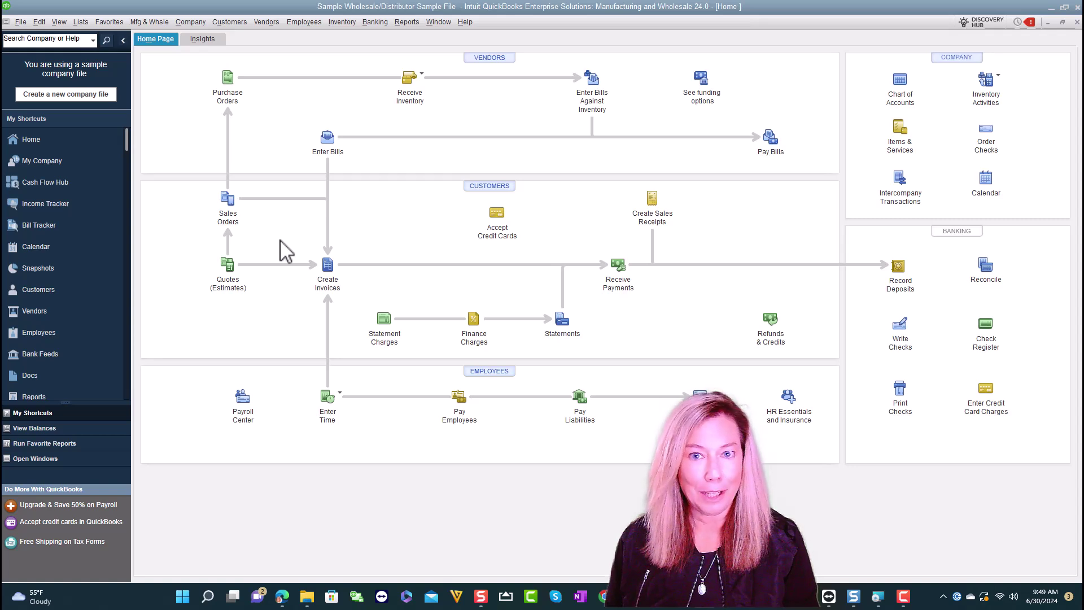
left_click(232, 267)
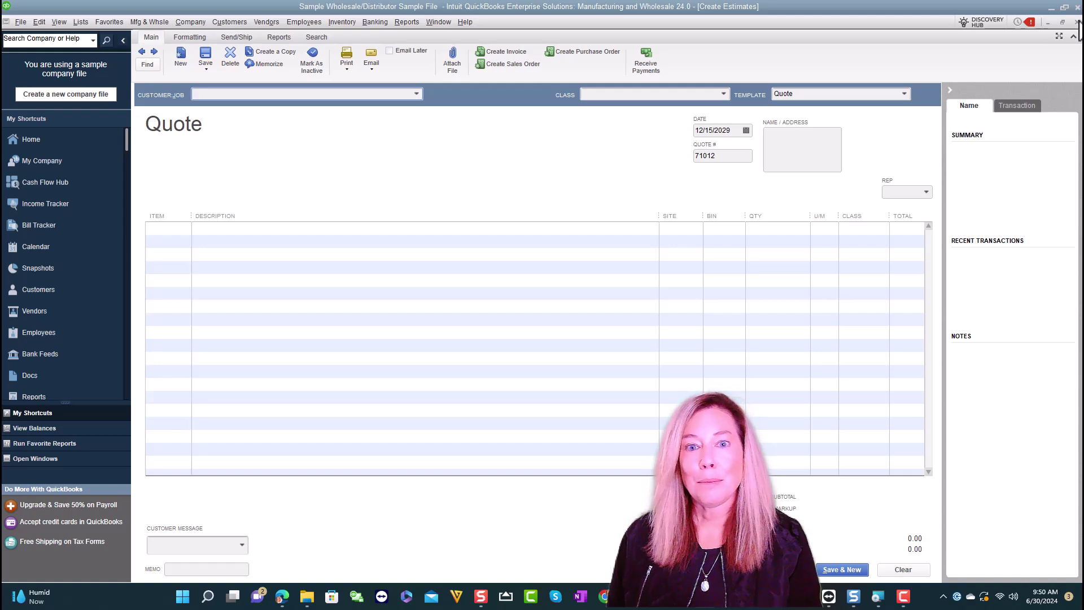
left_click(1077, 23)
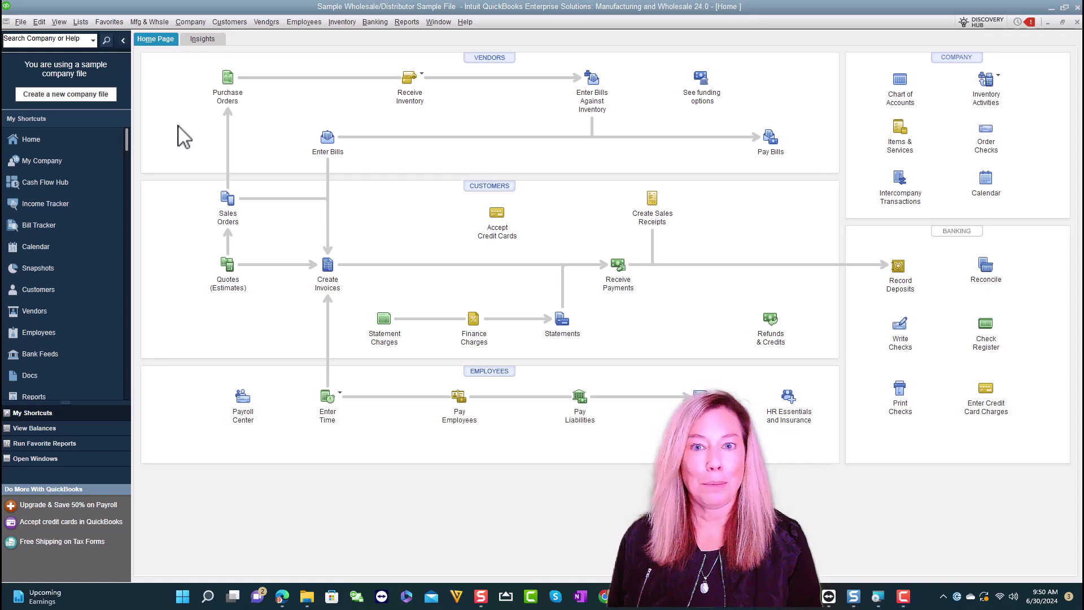
In Payments company preferences, turn on customer prepayments using the Customer Deposits liability account
left_click(44, 26)
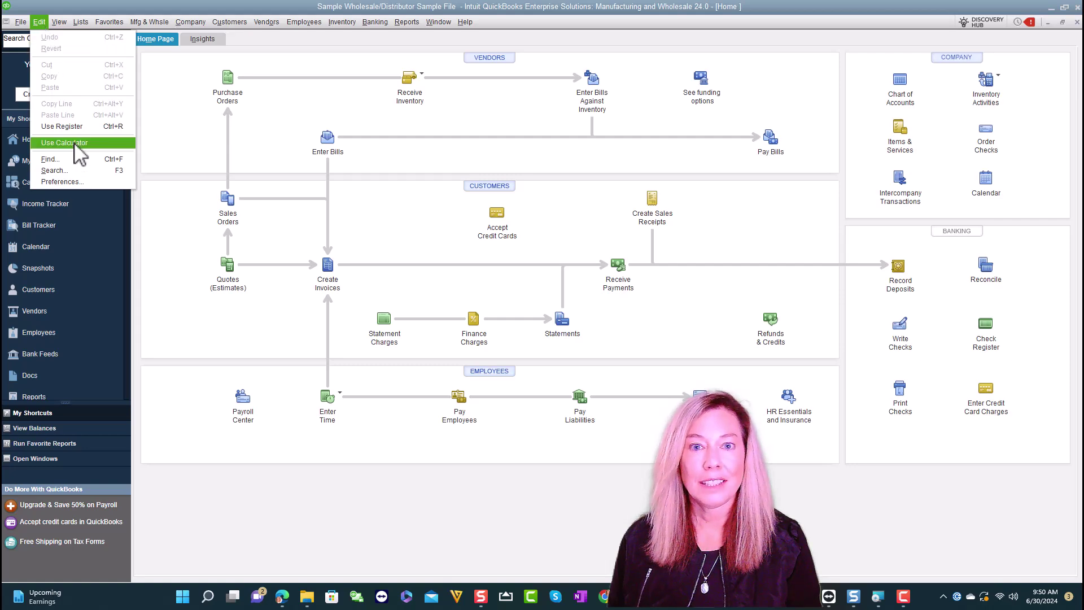
left_click(73, 178)
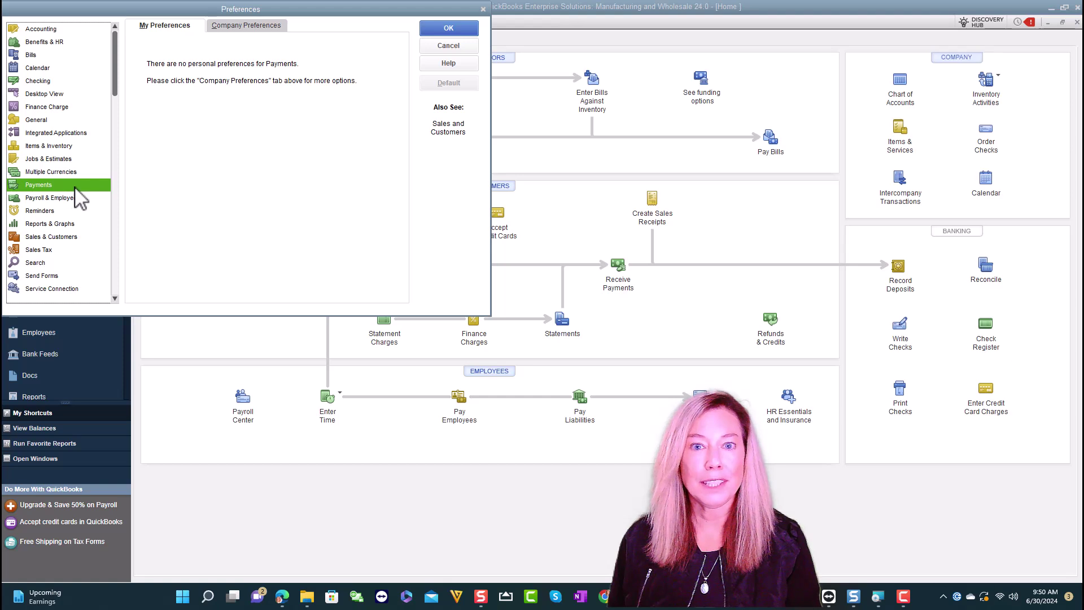
left_click(276, 29)
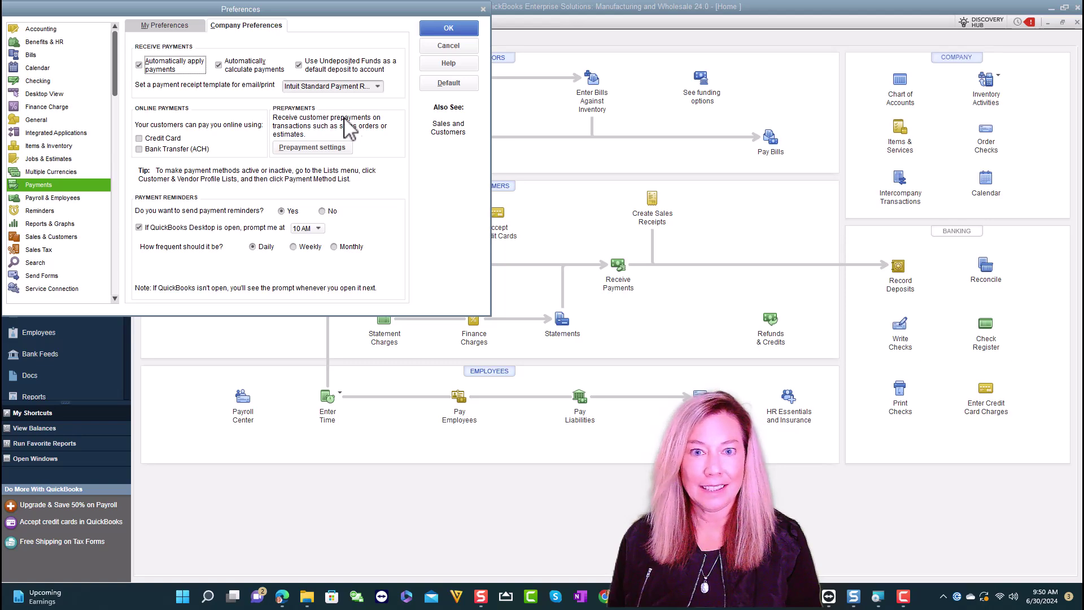
left_click(348, 147)
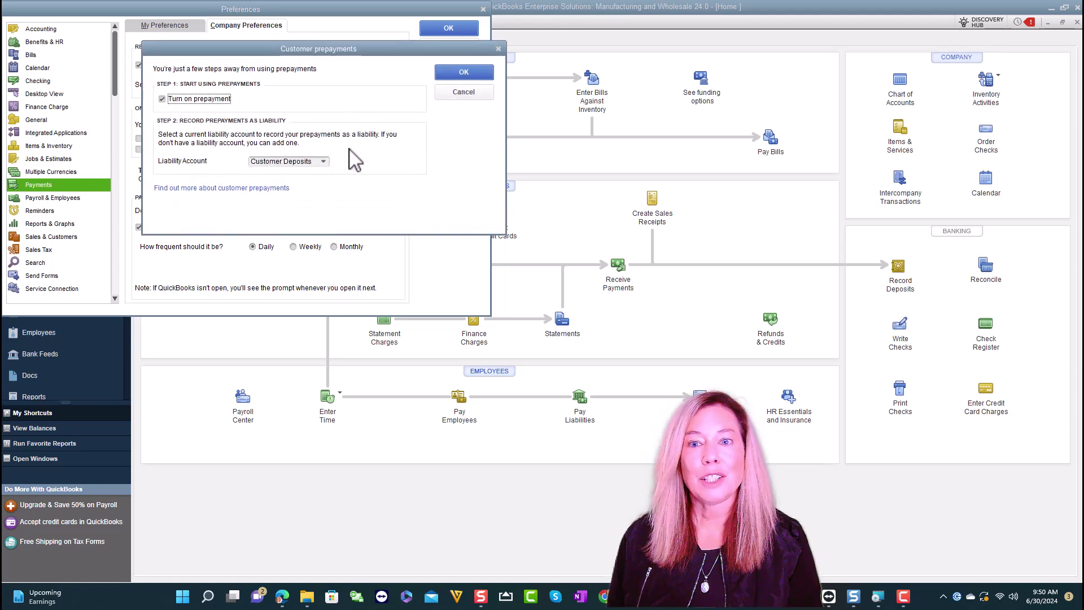
left_click(163, 99)
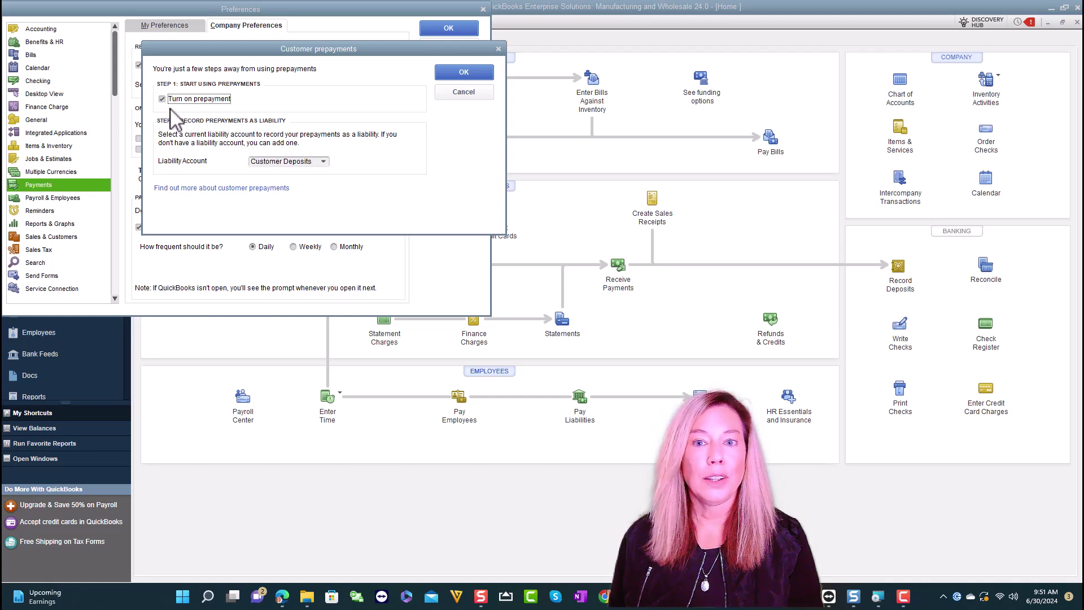
left_click(325, 162)
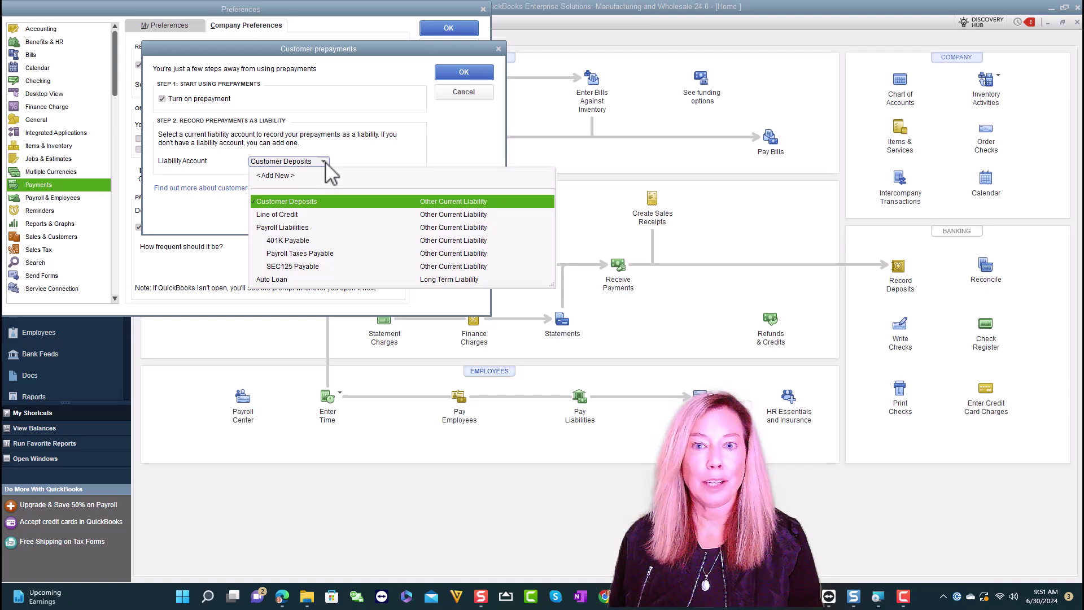
left_click(331, 202)
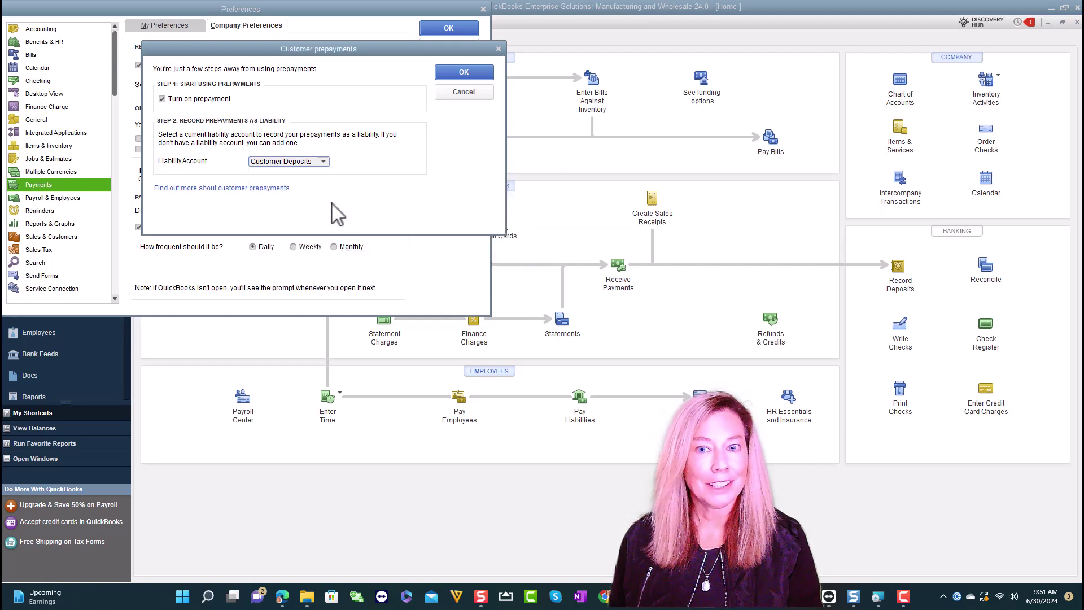
left_click(488, 73)
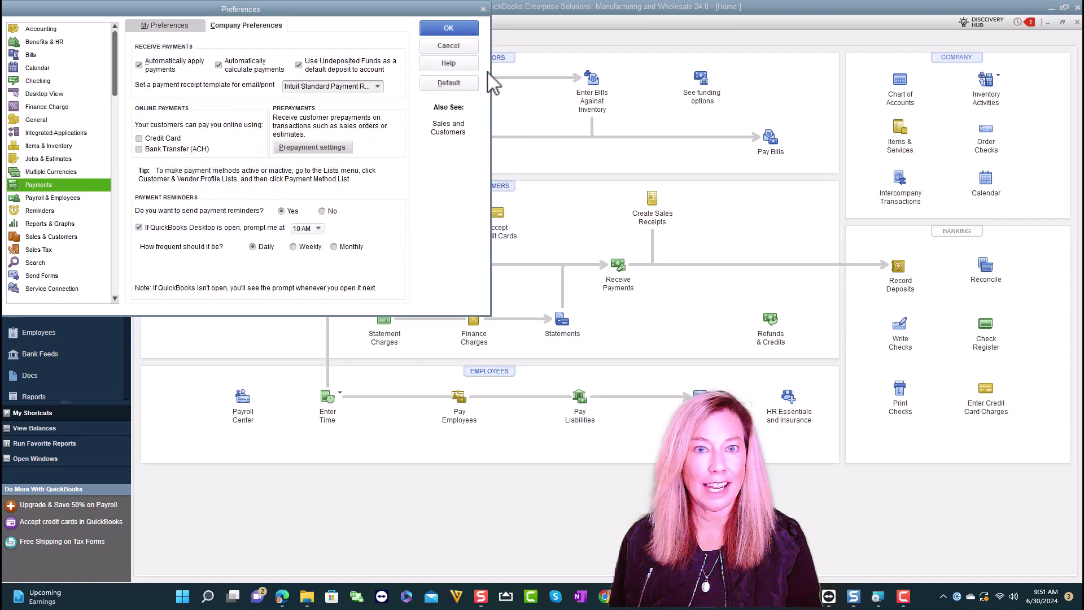
left_click(464, 32)
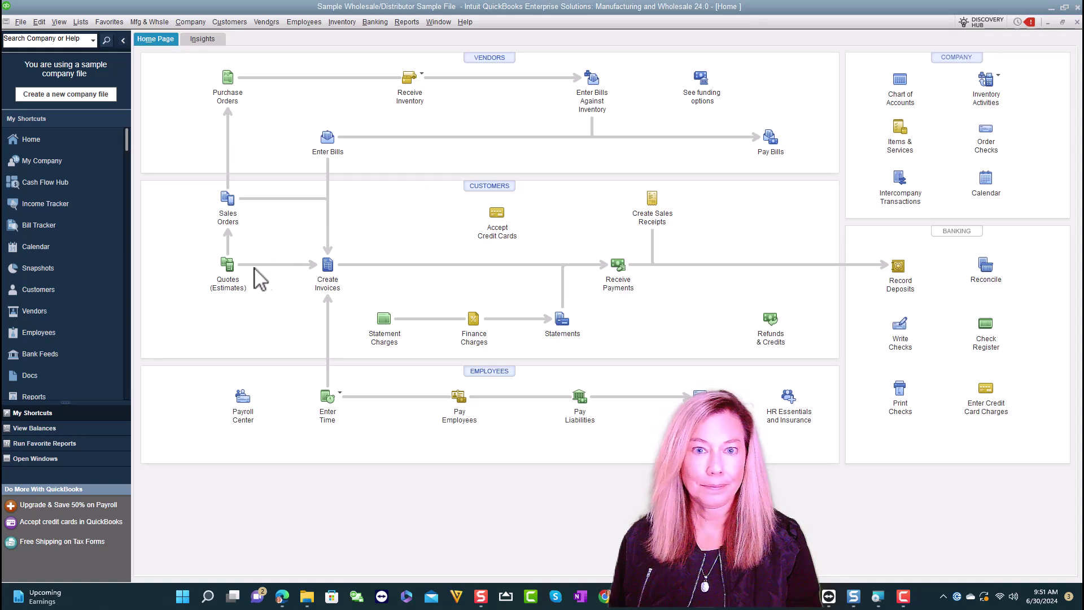
Go back to Cole Home Builders' quote 71010 and start receiving a prepayment against it
left_click(233, 270)
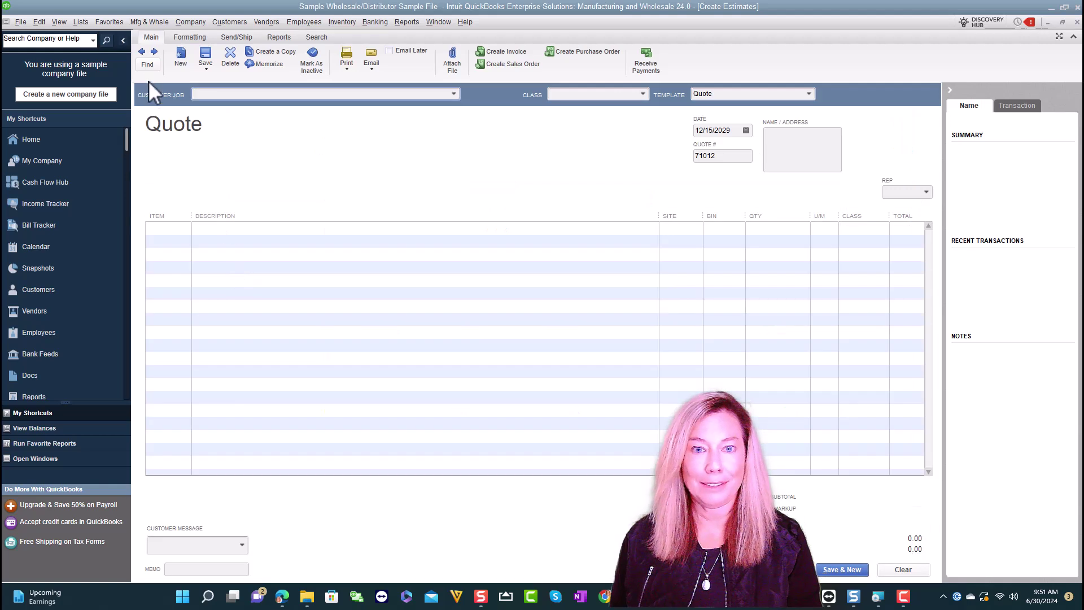
left_click(142, 51)
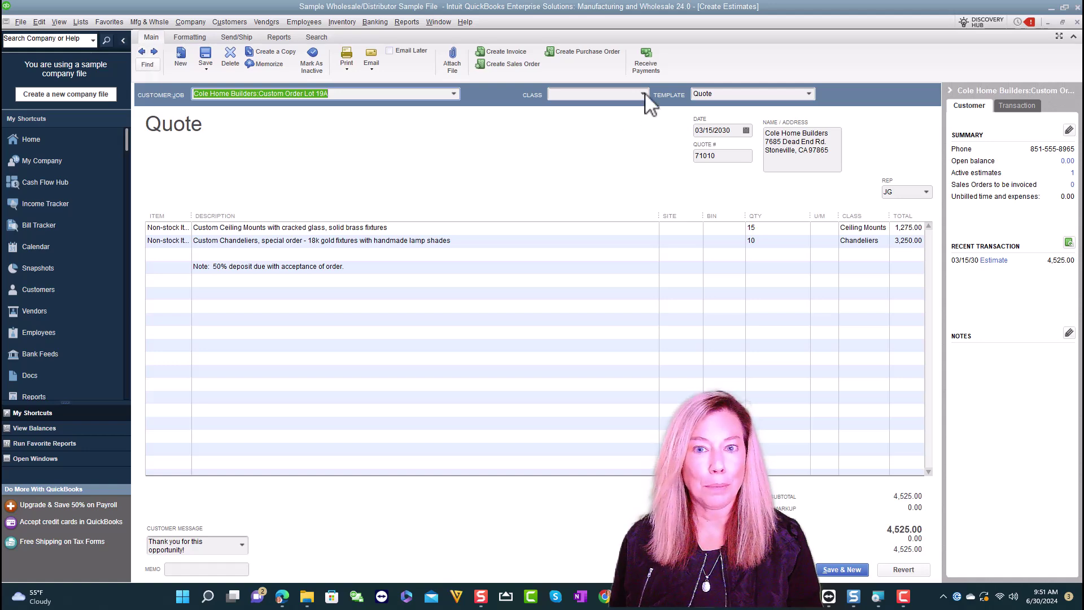
left_click(646, 62)
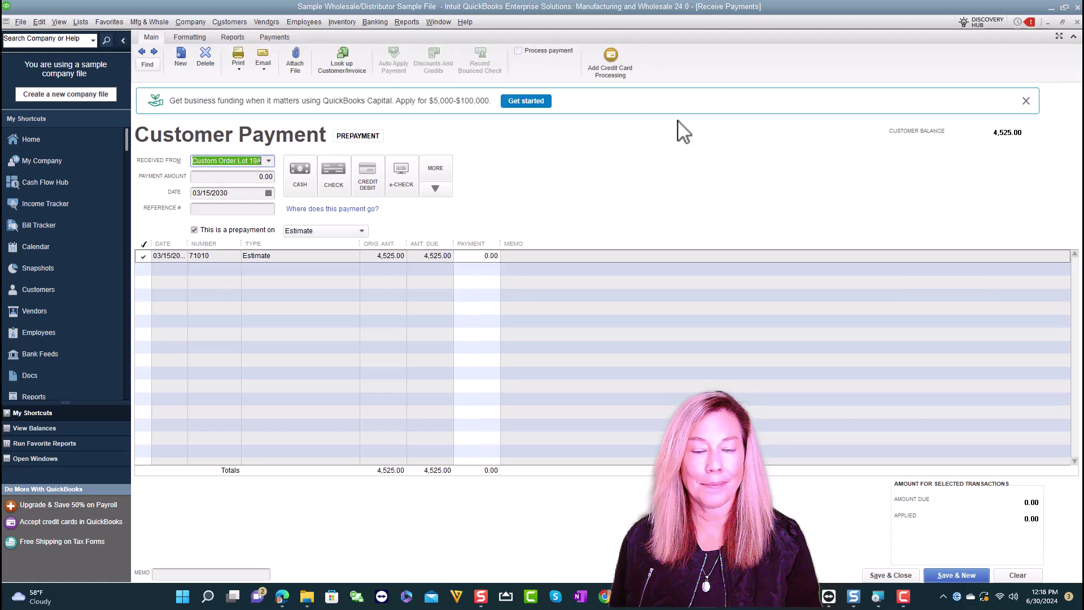
left_click(195, 230)
left_click(195, 231)
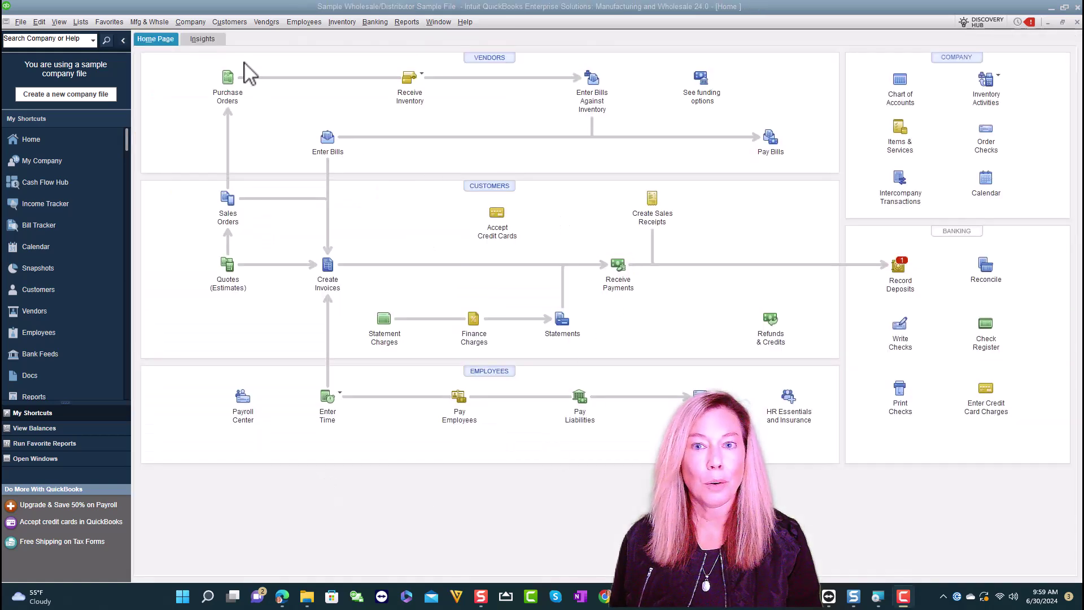
left_click(229, 22)
left_click(231, 38)
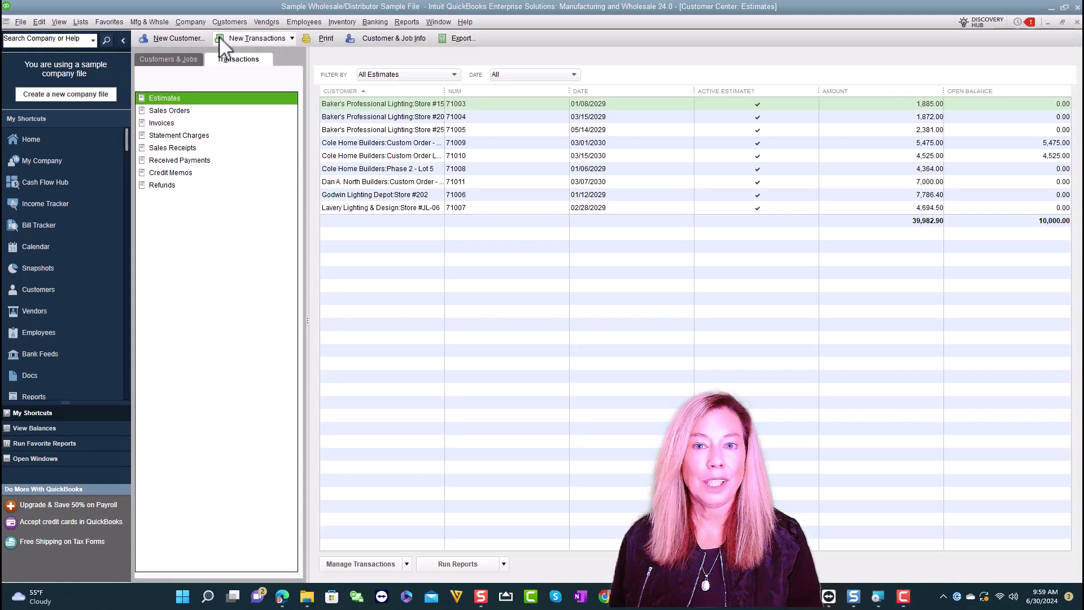
left_click(292, 38)
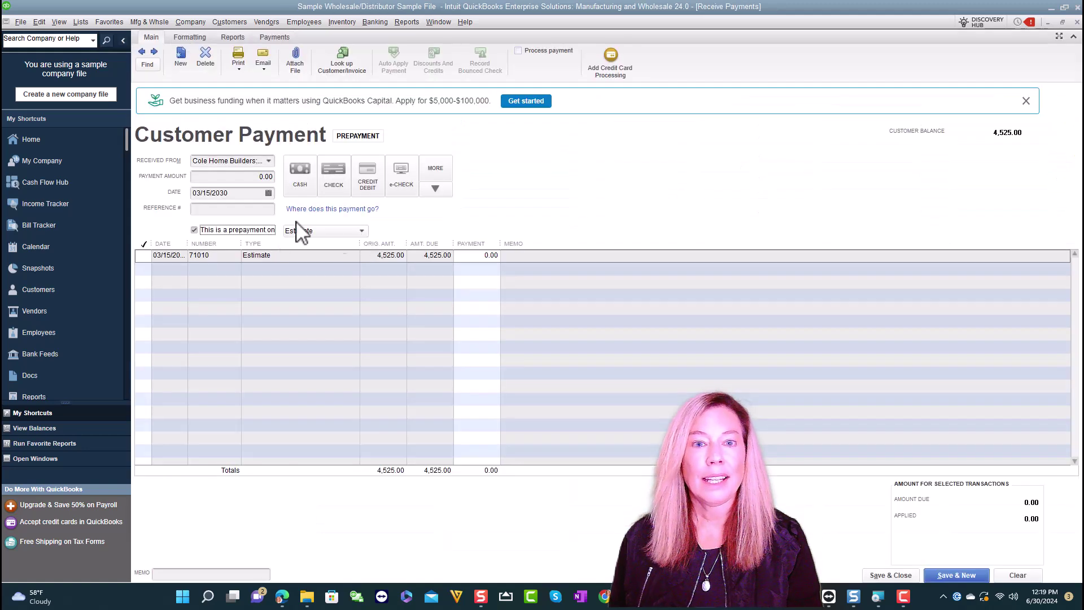
Enter 4525.00/2 as the payment amount and apply the 2,262.50 prepayment to estimate 71010
left_click(257, 180)
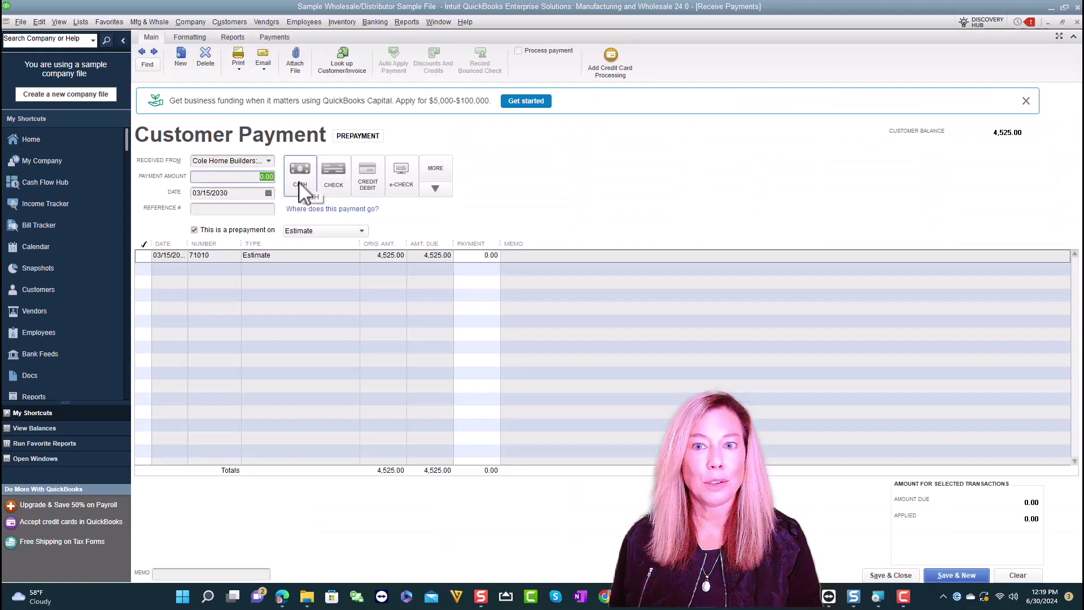
type("45")
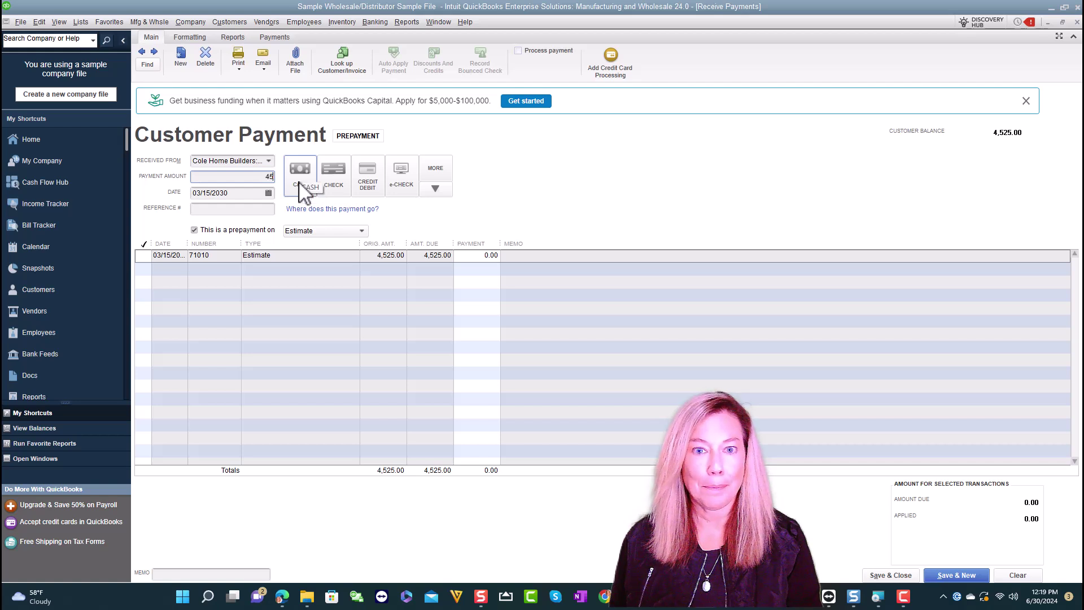
type("25.00")
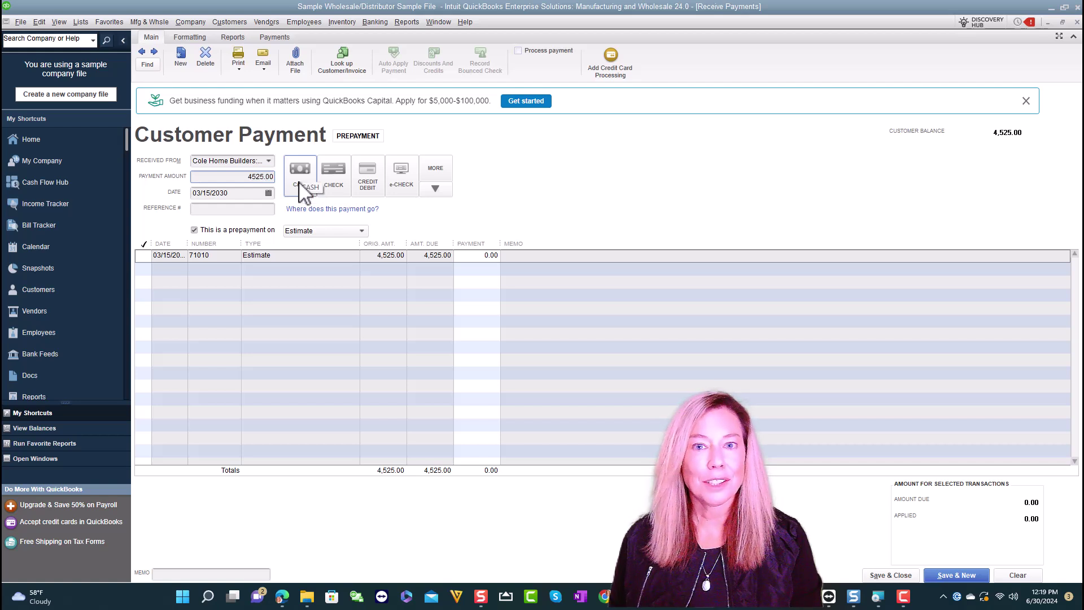
type("/2")
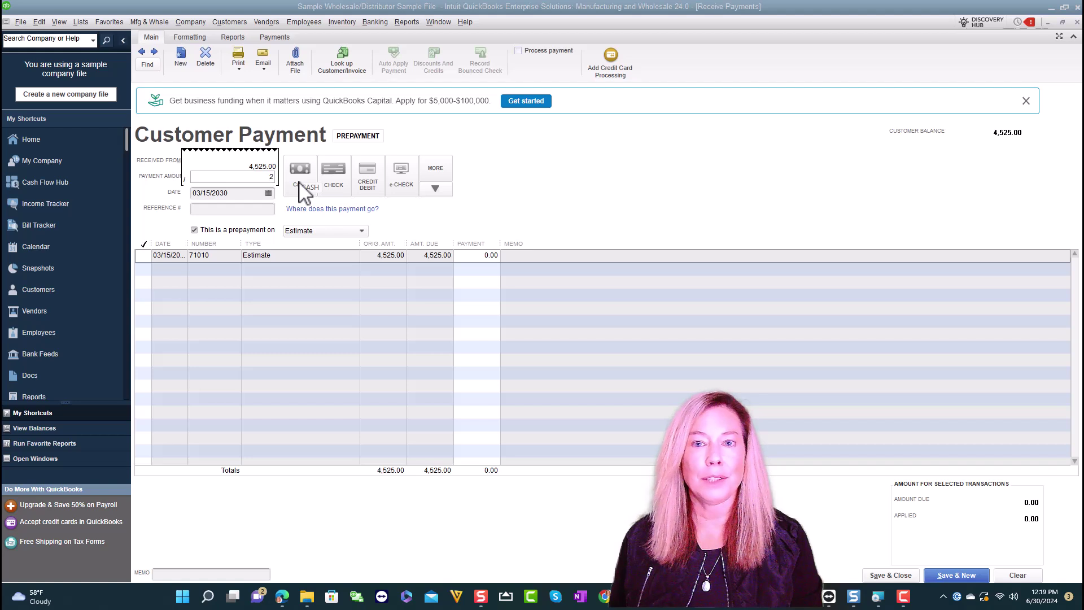
key("Tab")
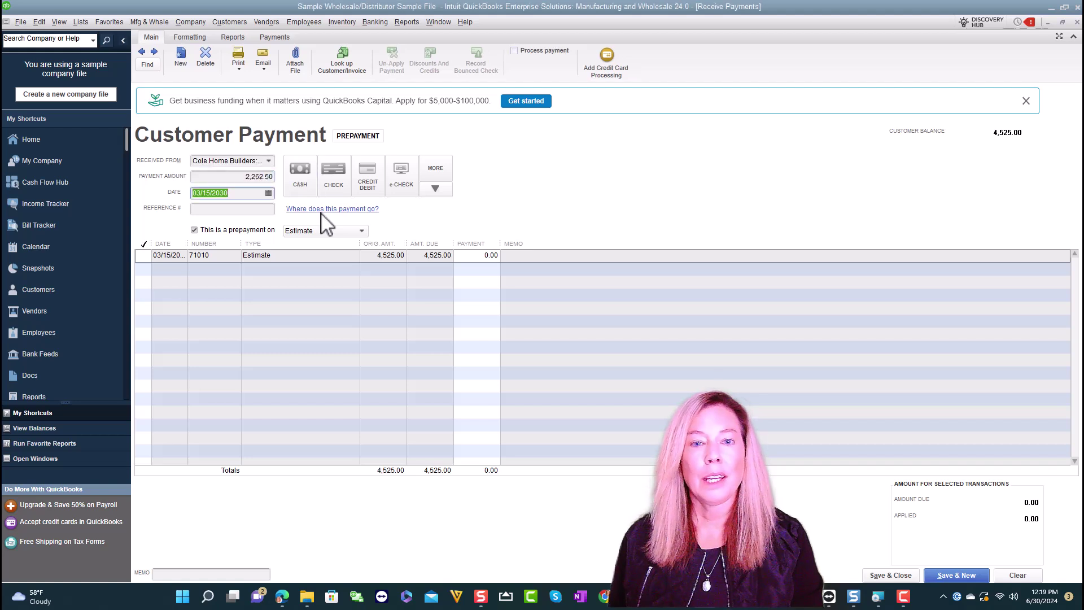
left_click(469, 255)
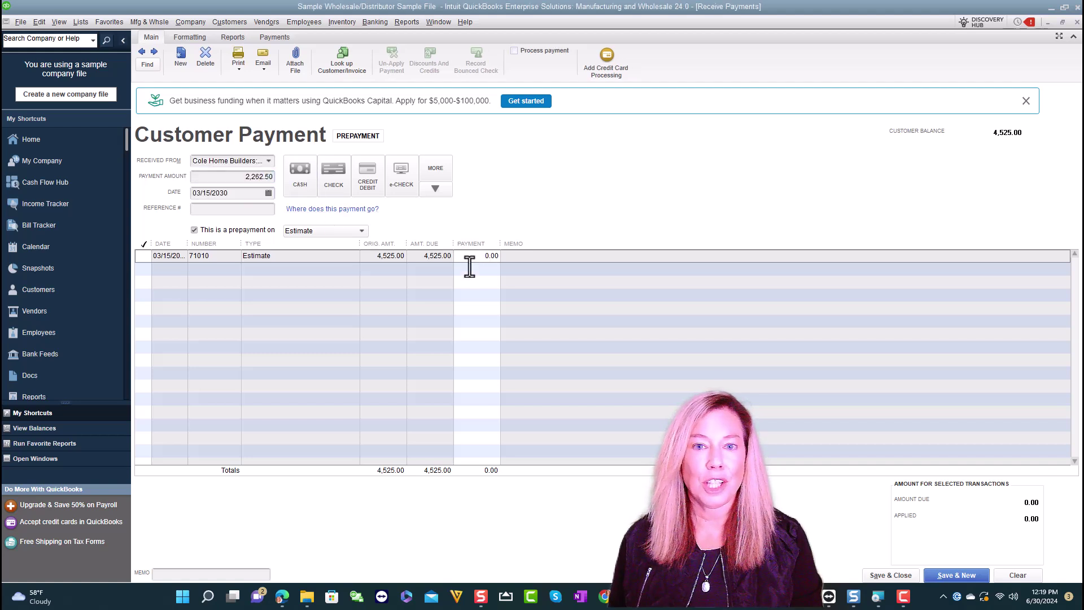
left_click_drag(467, 256, 538, 261)
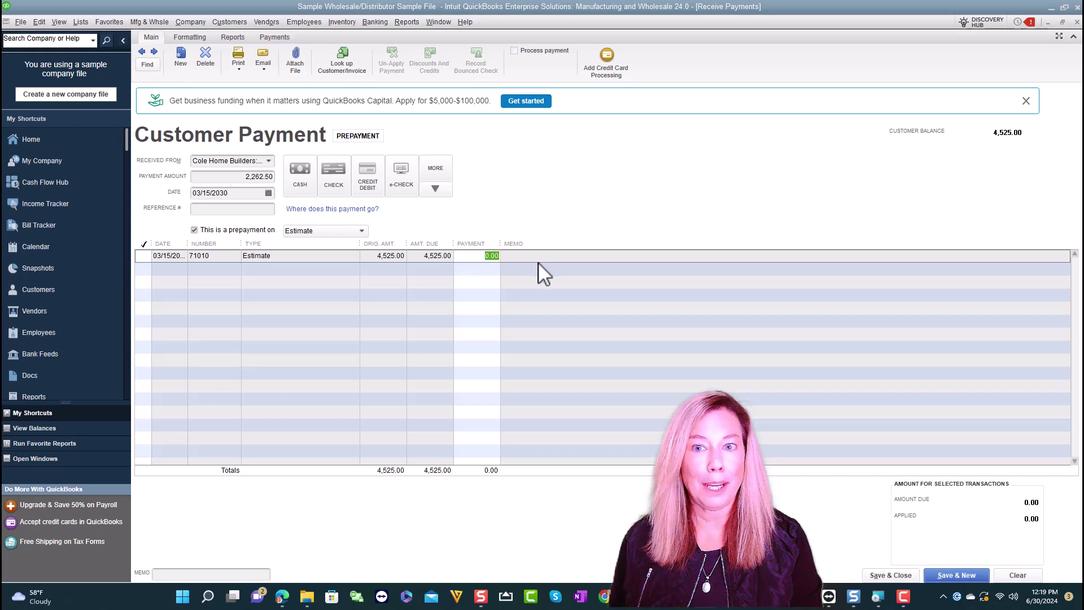
type("26")
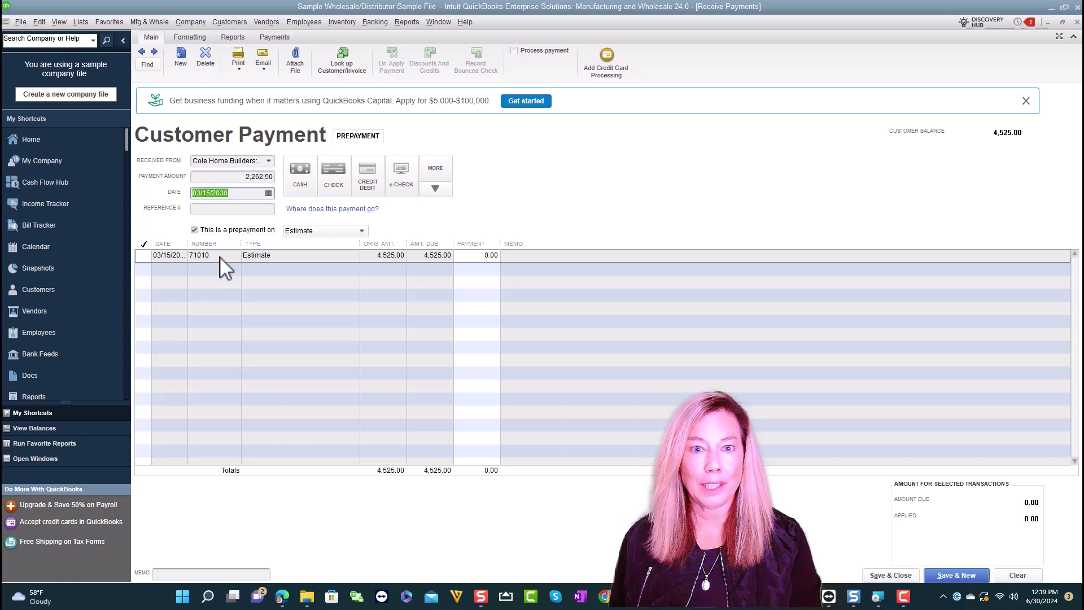
left_click(142, 256)
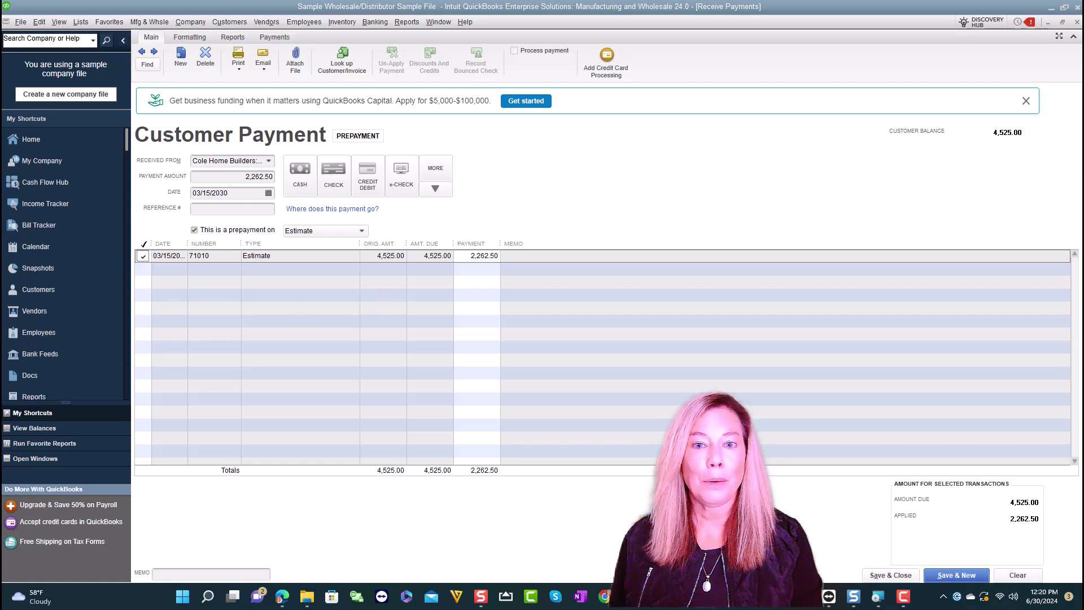
Reopen the 2,262.50 prepayment from estimate 71010 and show its Transaction Journal with Ctrl+Y
double_click(528, 255)
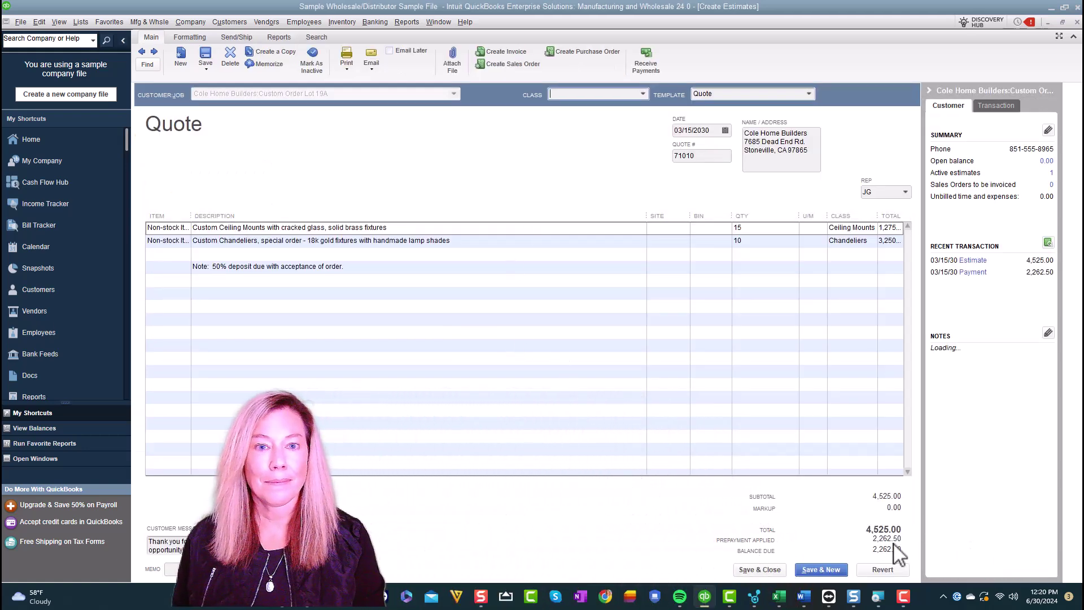
left_click(645, 63)
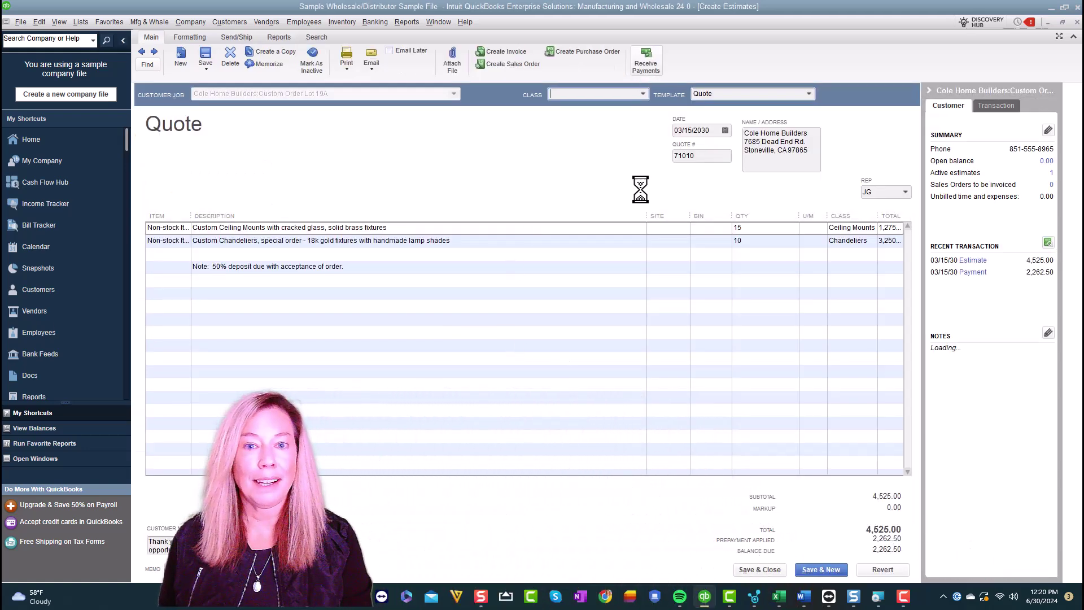
key("ctrl+y")
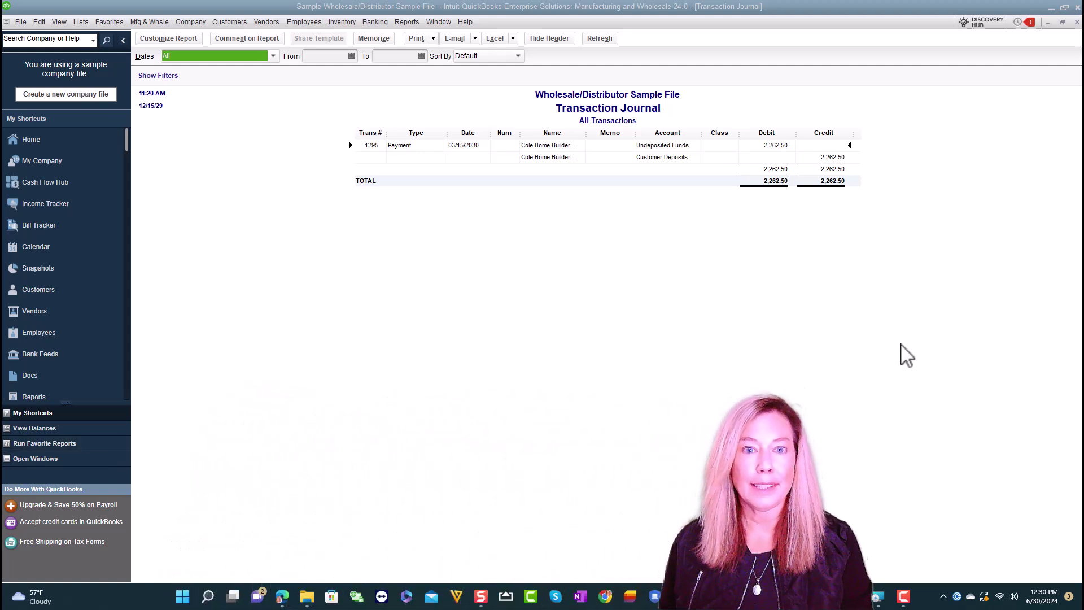
Close the Transaction Journal and the Receive Payments window to get back to quote 71010
left_click(1077, 22)
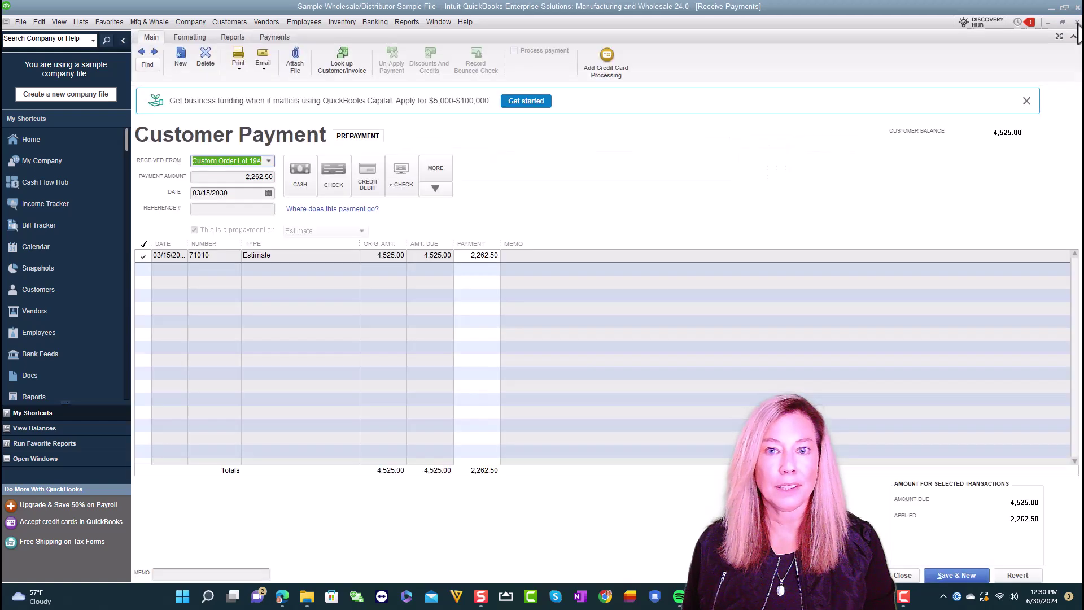
left_click(1076, 22)
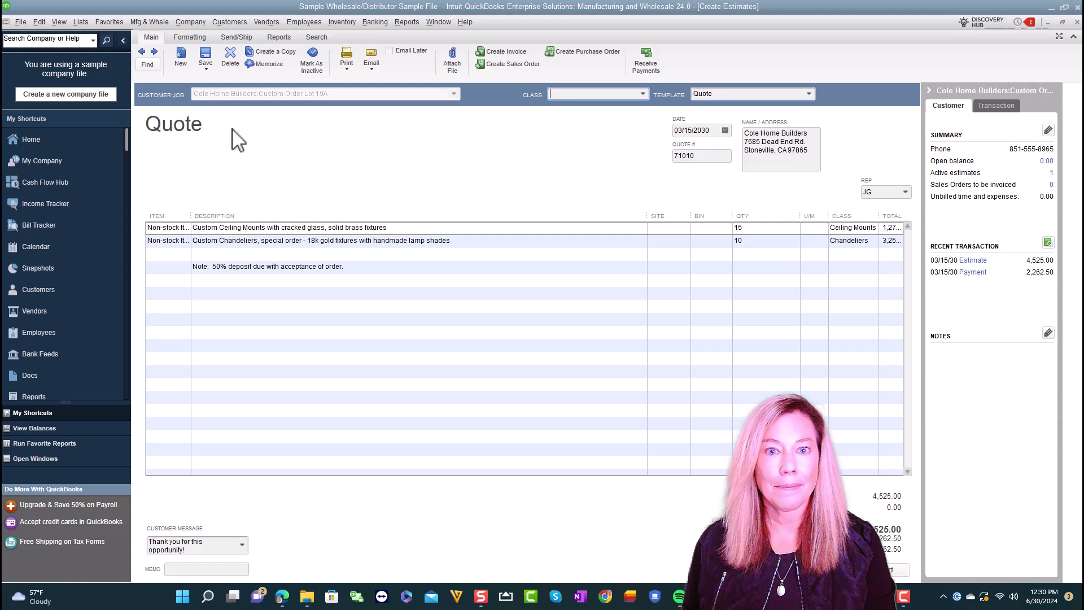
Set the quote template footer to print Prepayments and Balance Due, then go to Layout Designer
left_click(189, 37)
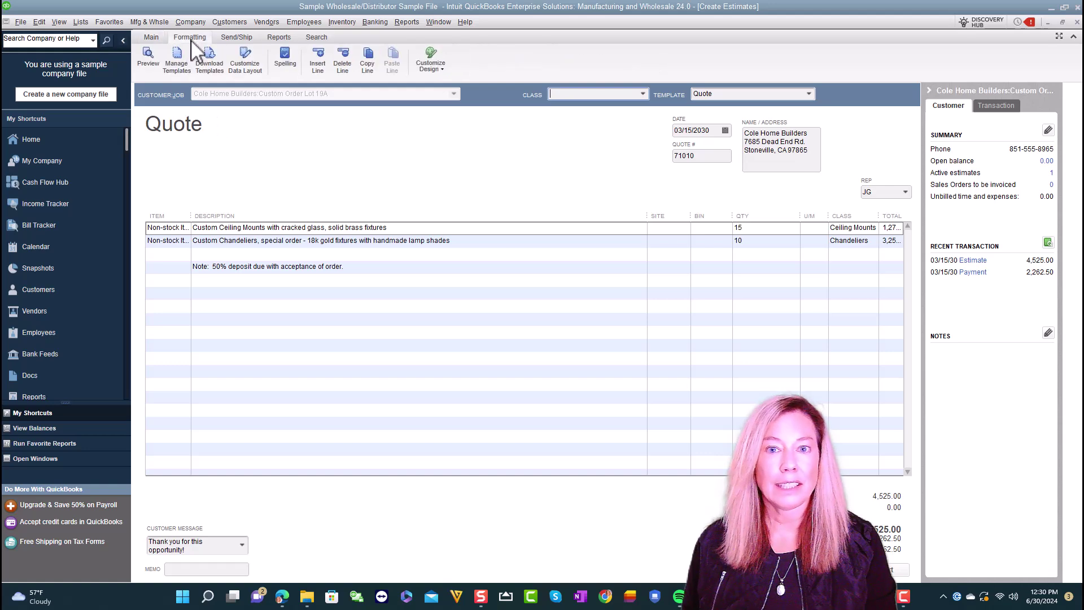
left_click(264, 67)
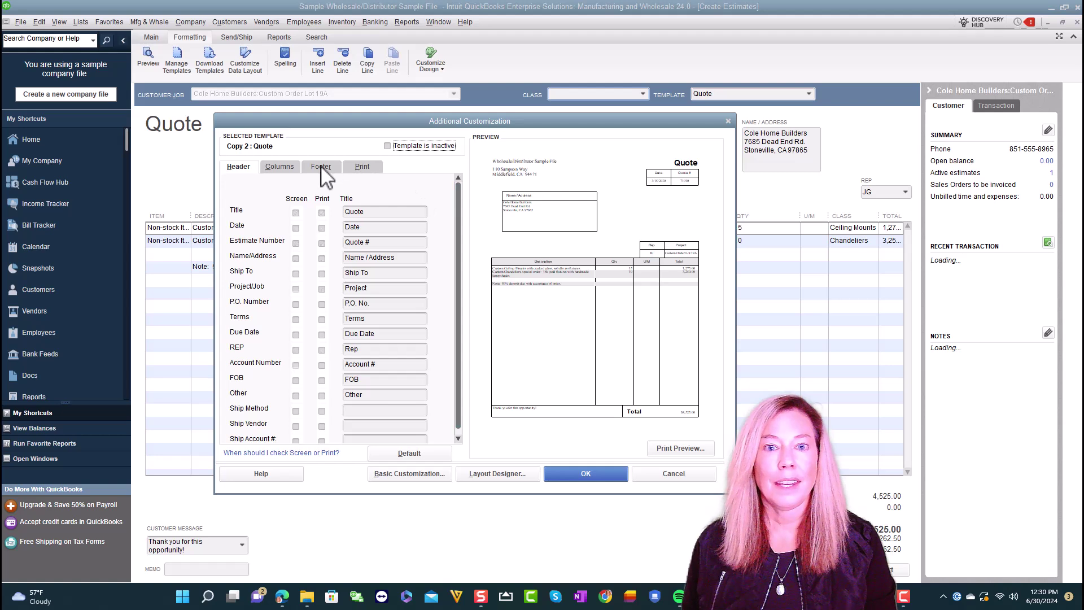
left_click(320, 166)
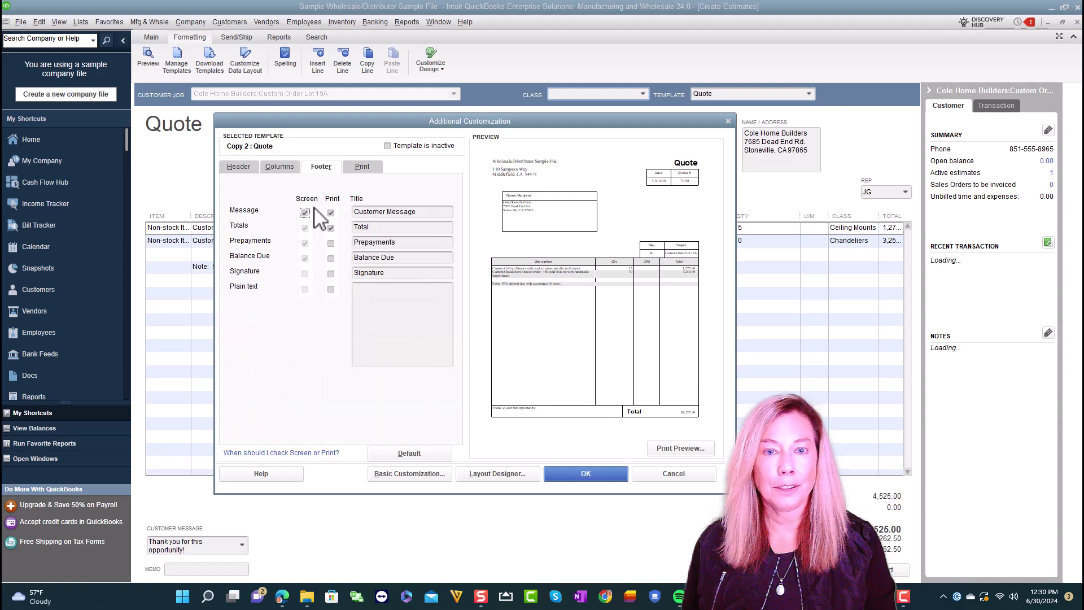
left_click(331, 243)
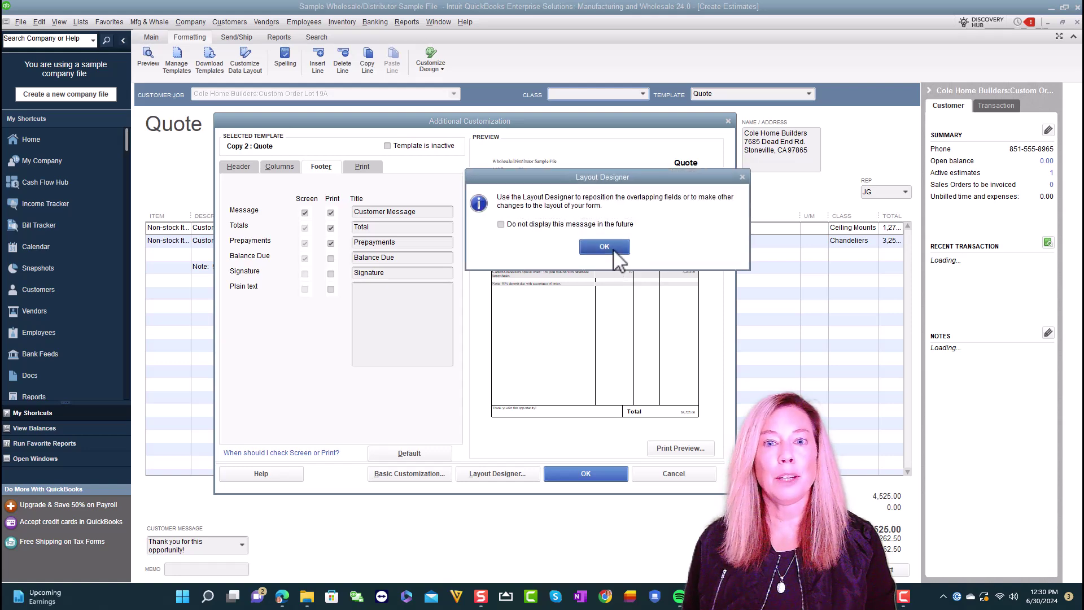
left_click(609, 248)
left_click(331, 258)
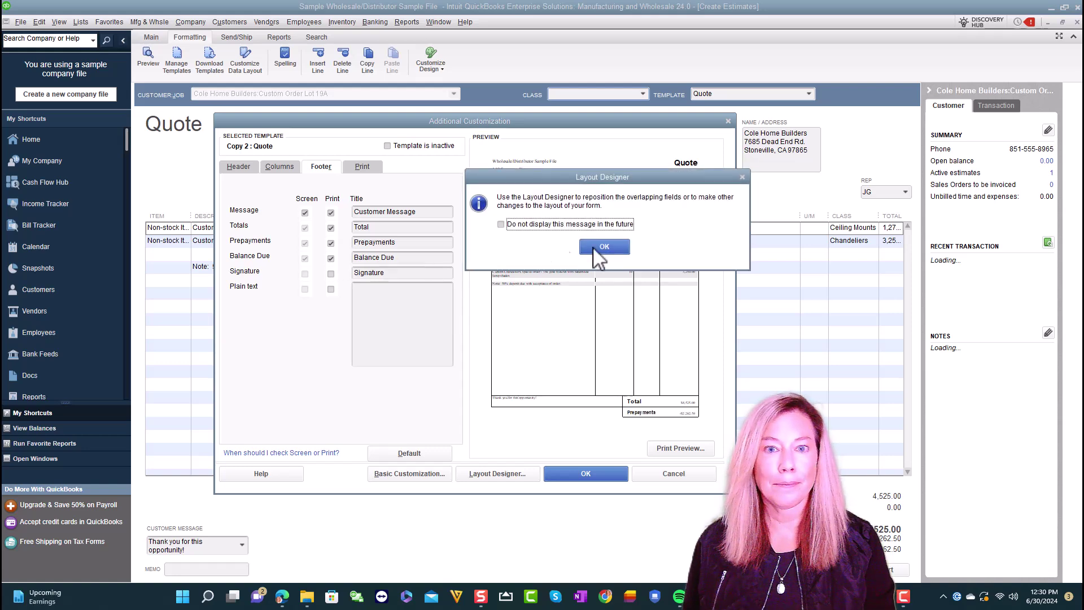
left_click(596, 248)
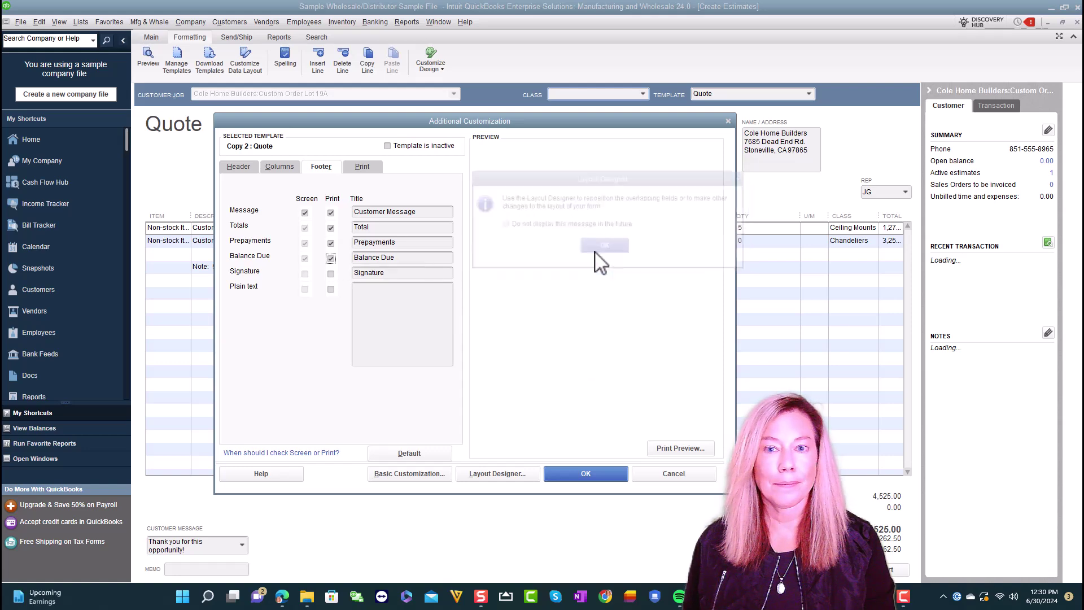
left_click(516, 475)
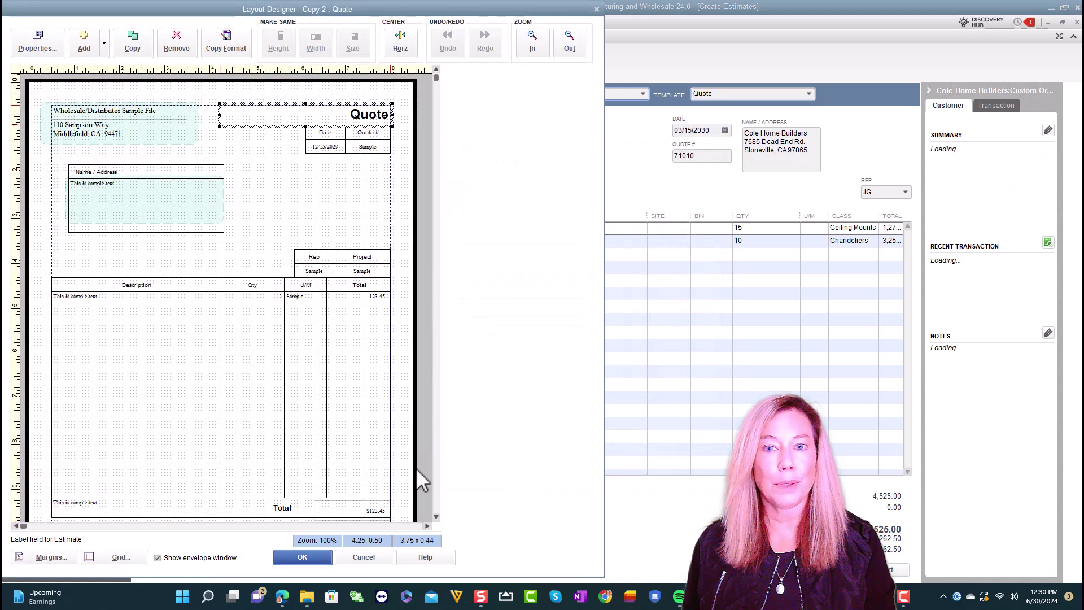
Leave the layout unchanged and save the Copy 2: Quote template customization
left_click(436, 515)
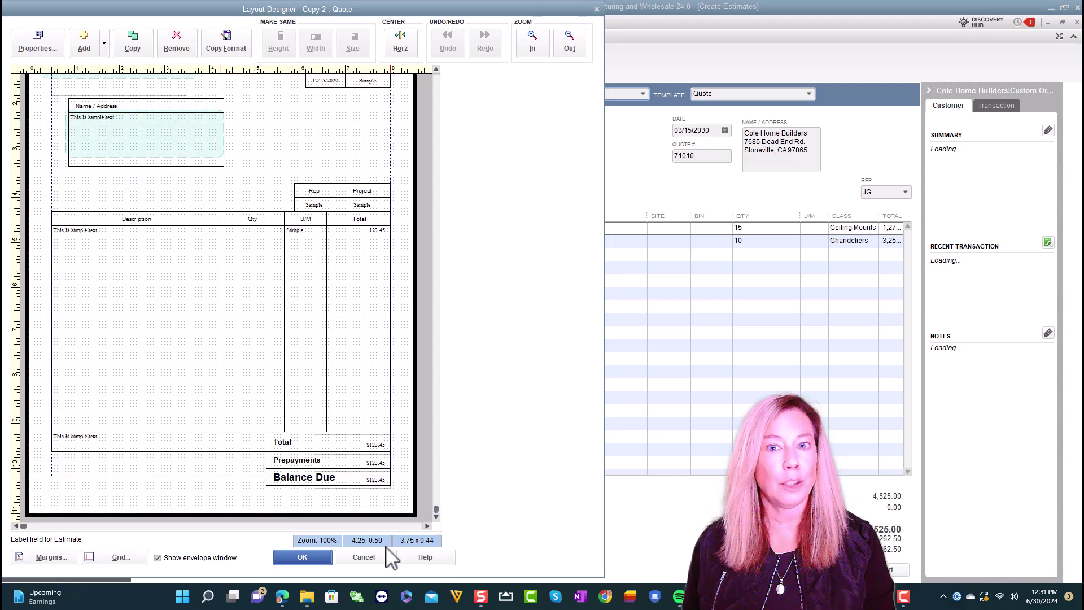
left_click(363, 557)
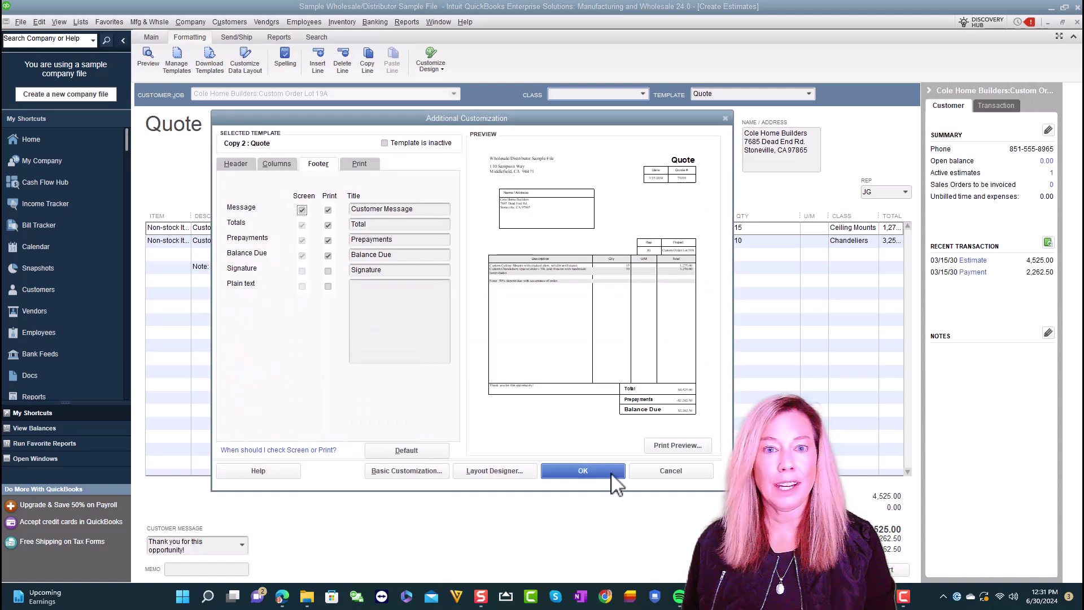
left_click(612, 473)
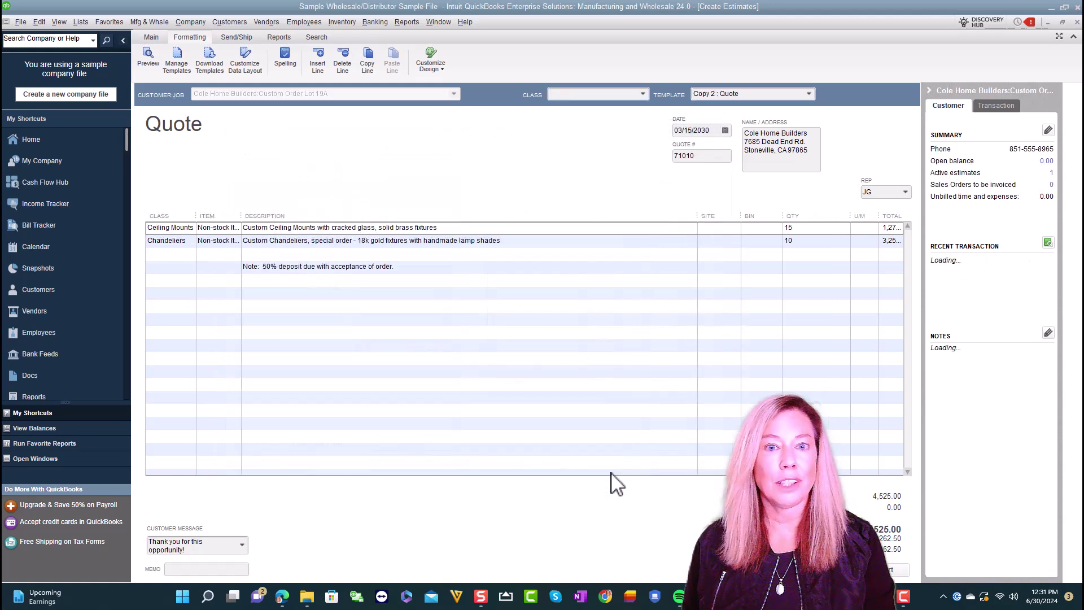
Preview the printed quote, showing Prepayments -2,262.50 and Balance Due 2,262.50
left_click(152, 37)
left_click(348, 68)
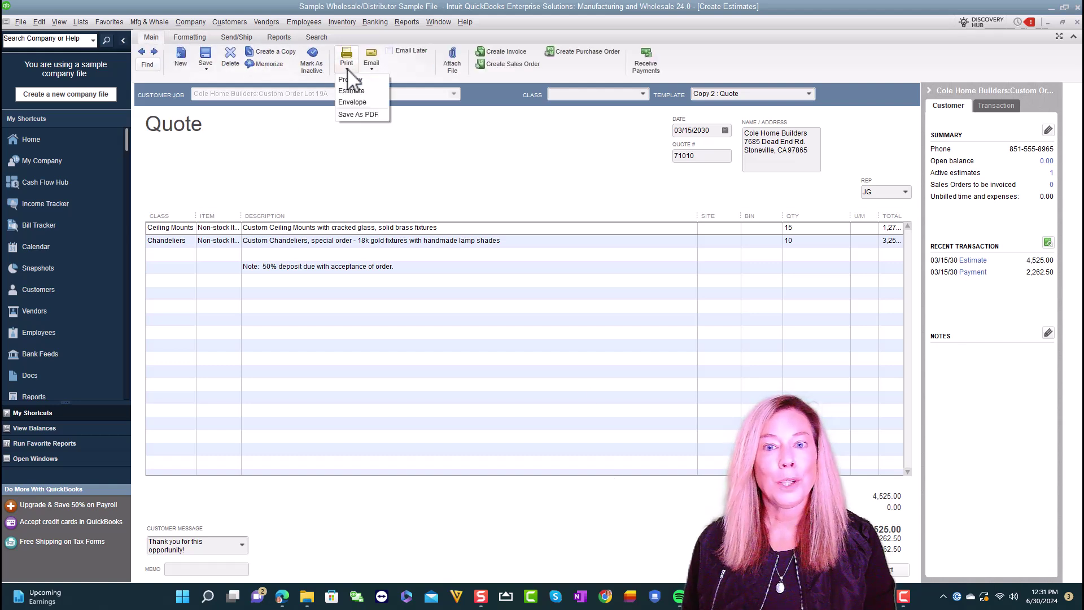
left_click(355, 80)
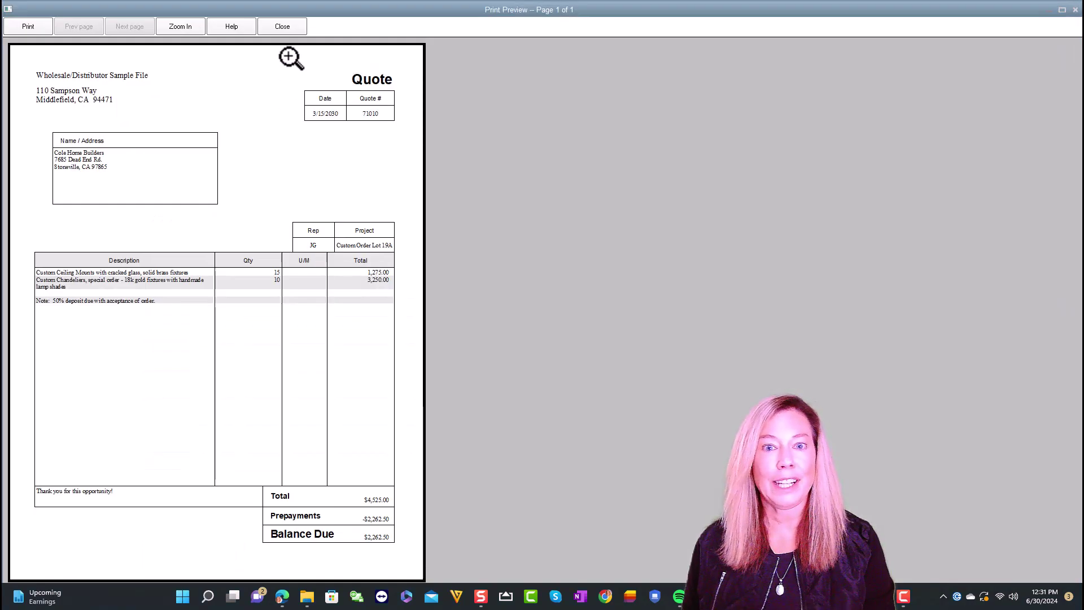
left_click(295, 29)
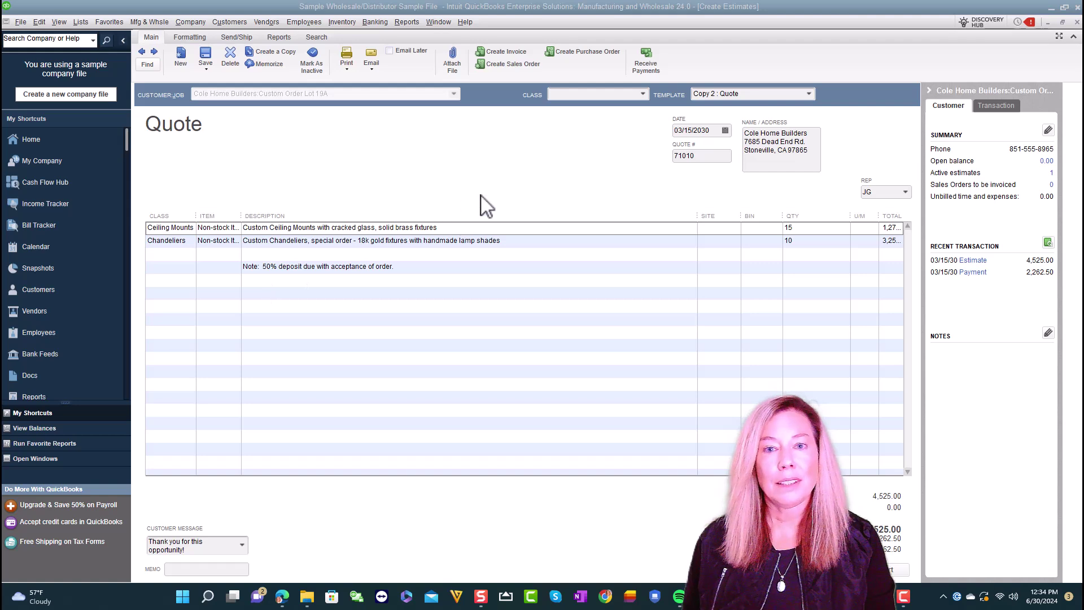
Convert quote 71010 into invoice 71146 and save it, accepting the future-date warning
left_click(514, 63)
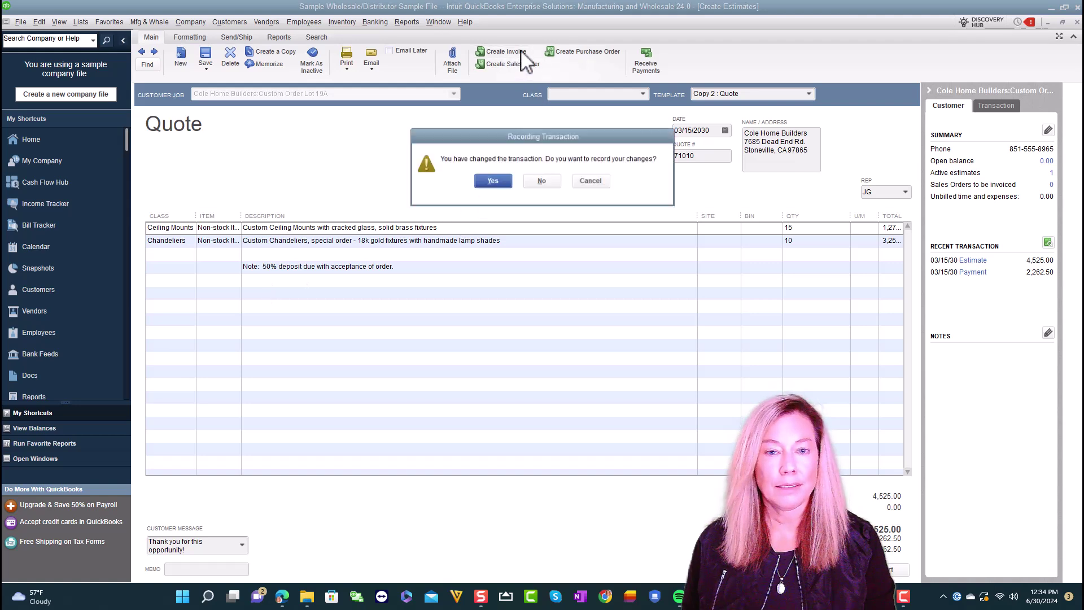
left_click(499, 180)
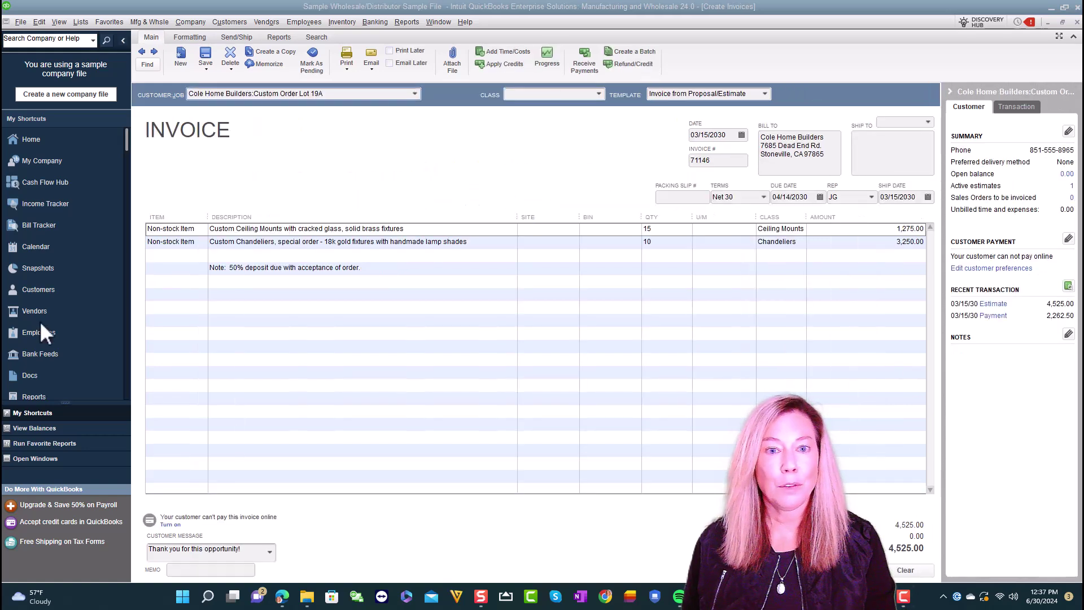
left_click(207, 60)
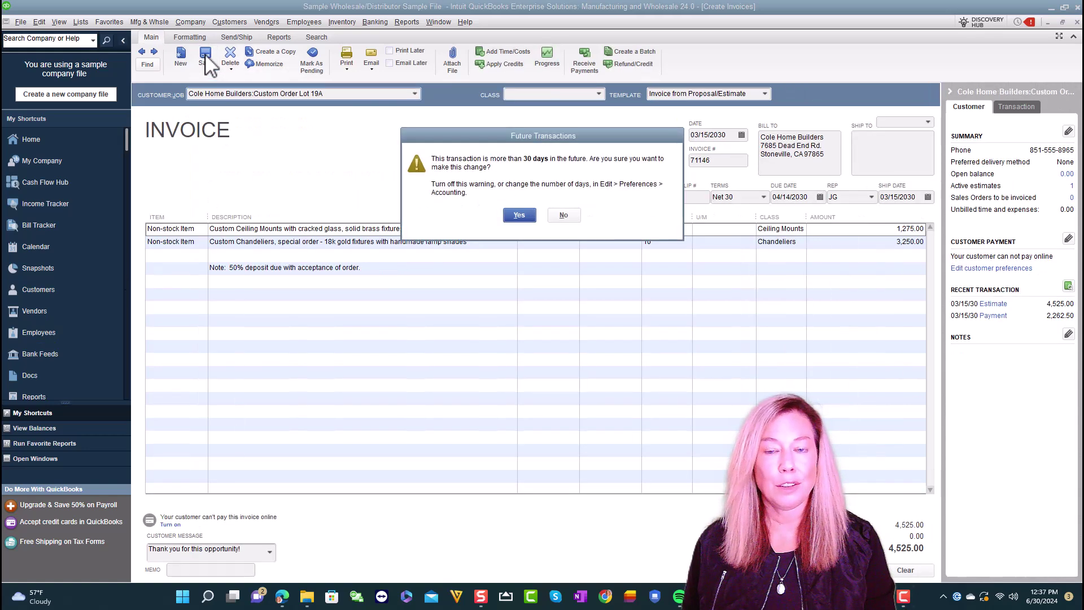
left_click(520, 215)
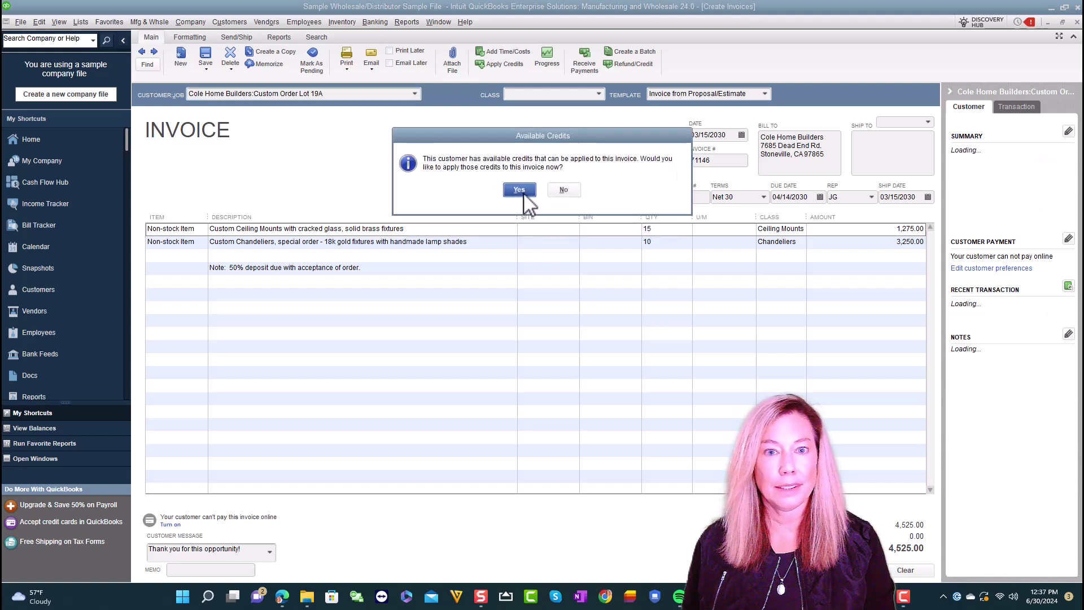
Apply the customer's 2,262.50 prepayment credit to invoice 71146 and acknowledge the warning
left_click(523, 193)
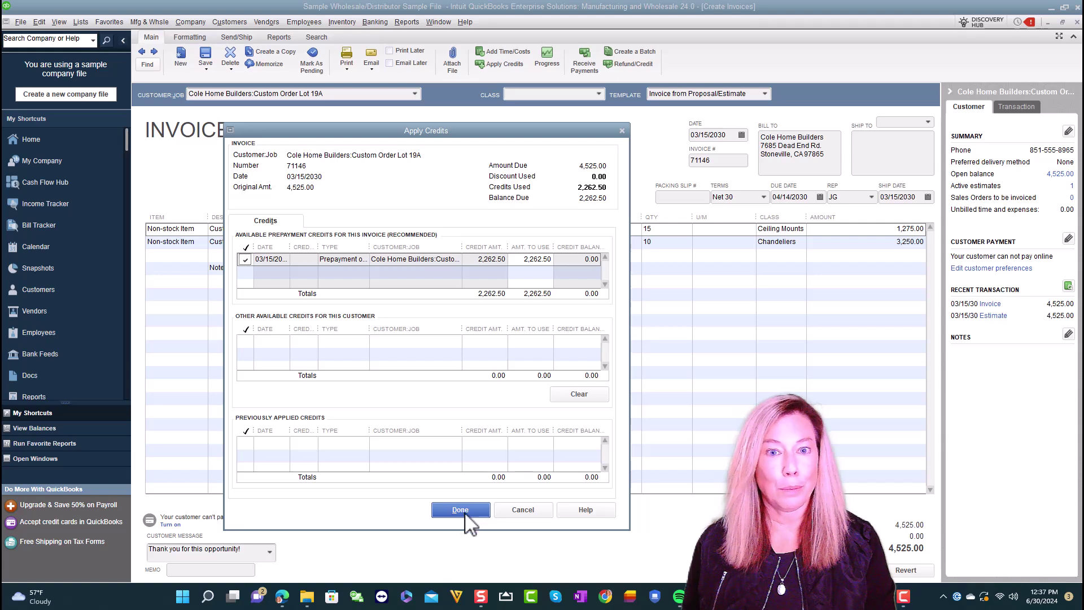
left_click(543, 510)
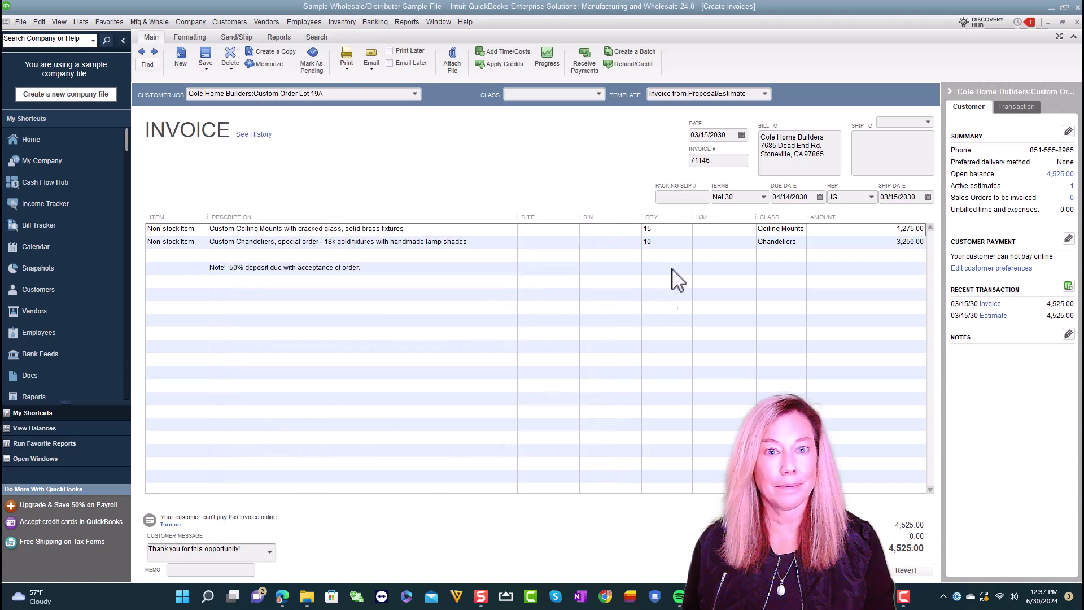
left_click(504, 63)
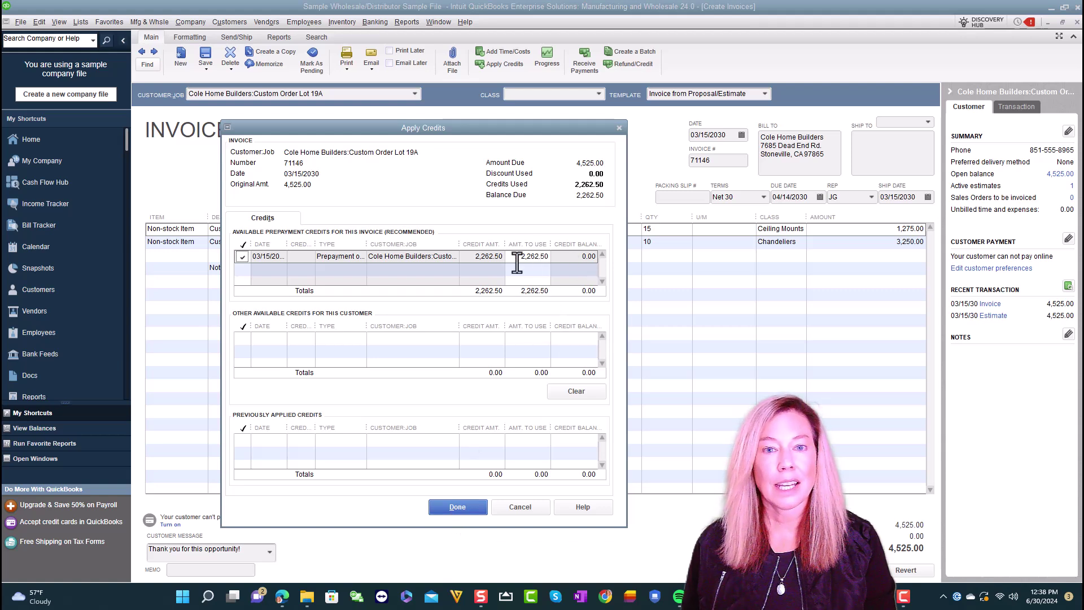
left_click(458, 507)
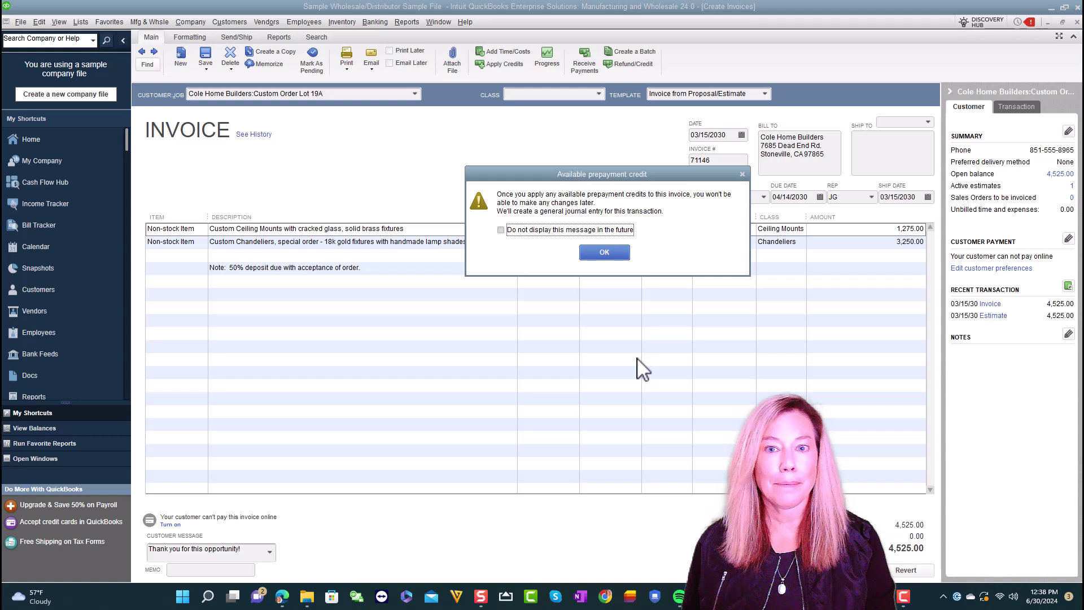
left_click(604, 253)
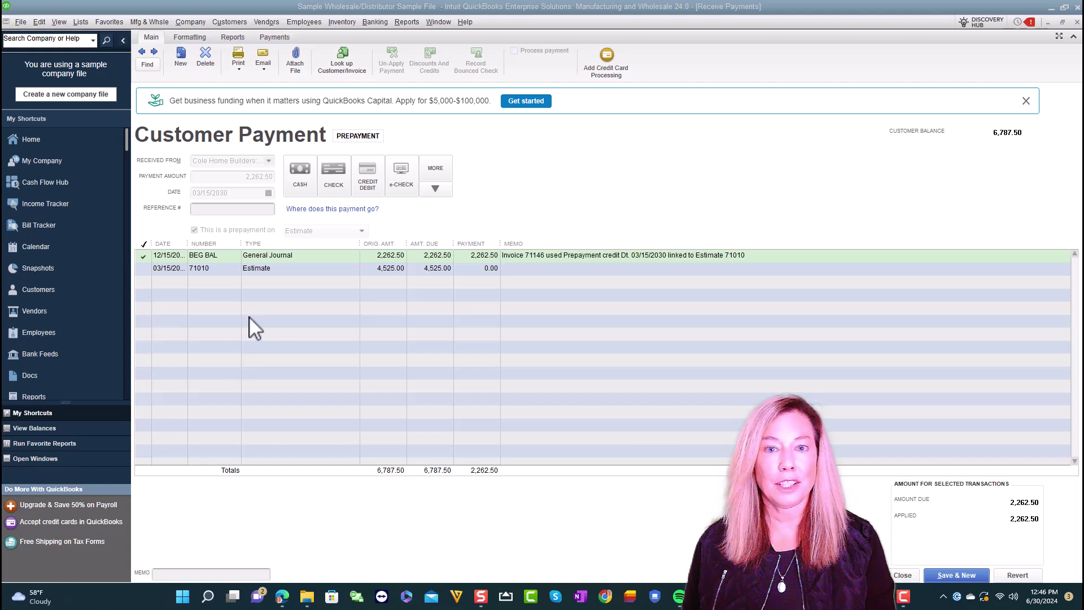
Review the general journal entry moving 2,262.50 out of Customer Deposits, then close it
left_click(296, 255)
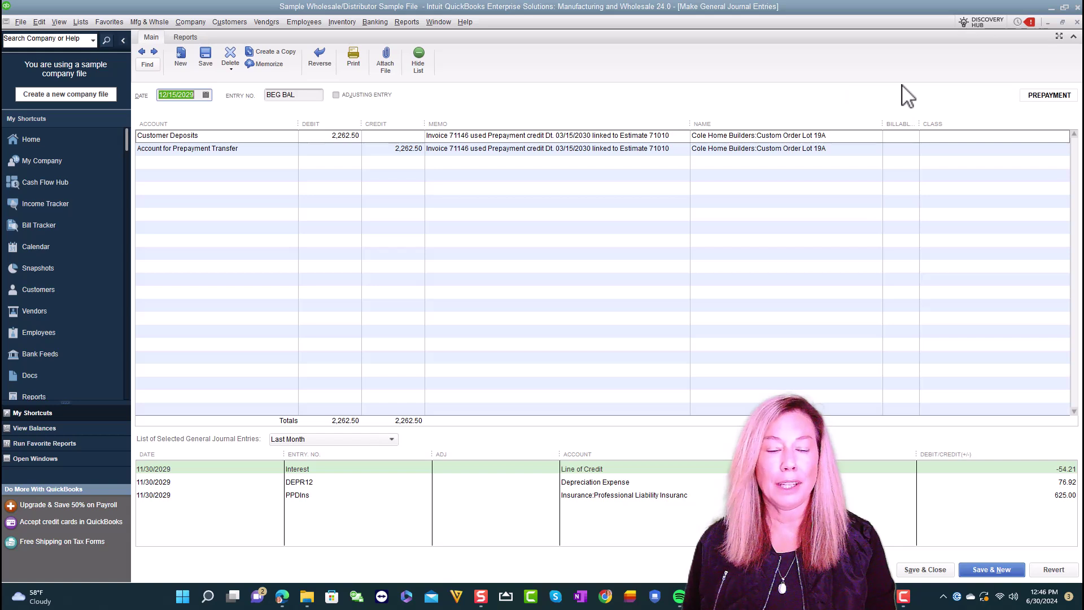
left_click(1077, 22)
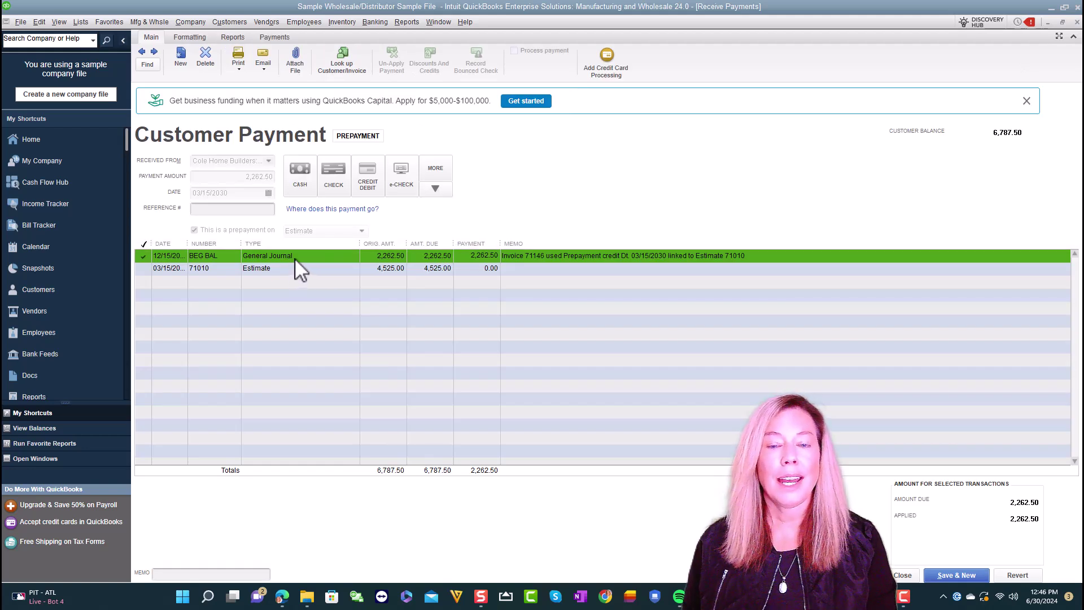
Filter the Customer Center to Cole Home Builders and review its BEG BAL journal entry (Customer Deposits 2,262.50)
left_click(230, 22)
left_click(232, 36)
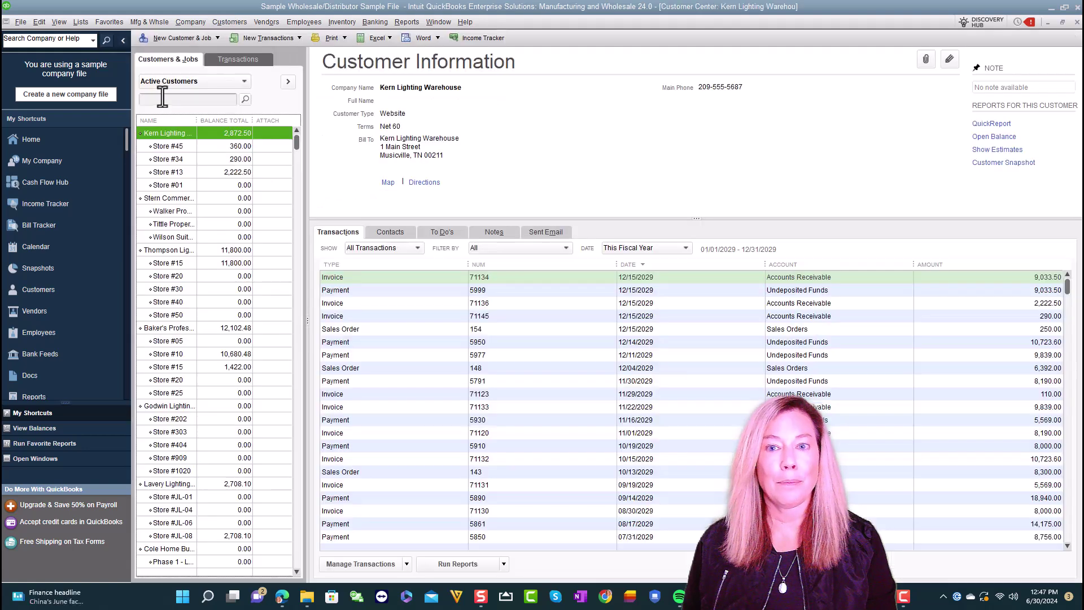
left_click(160, 100)
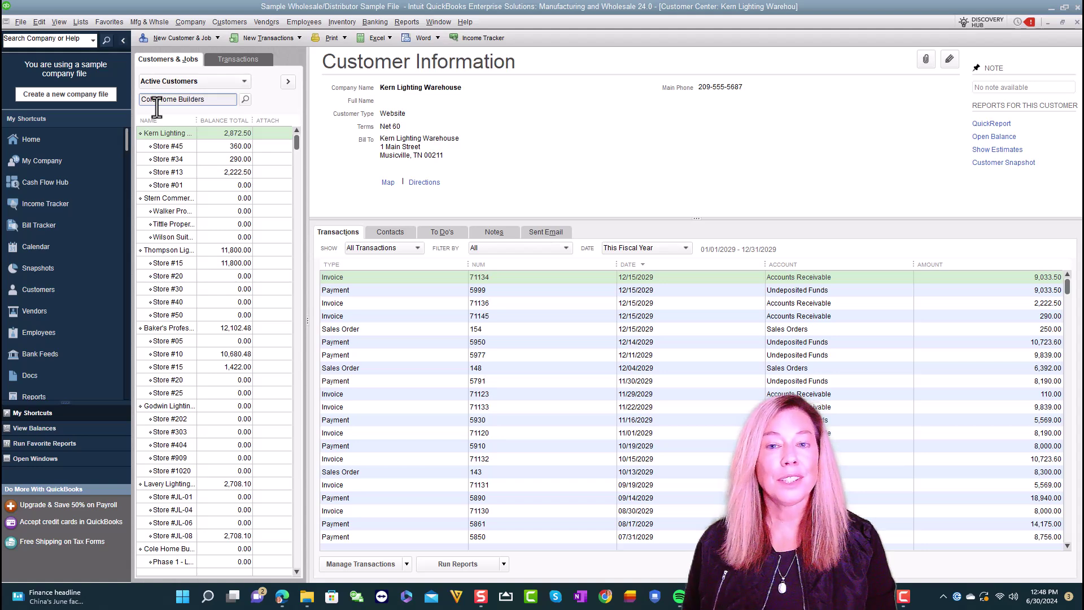
left_click(245, 99)
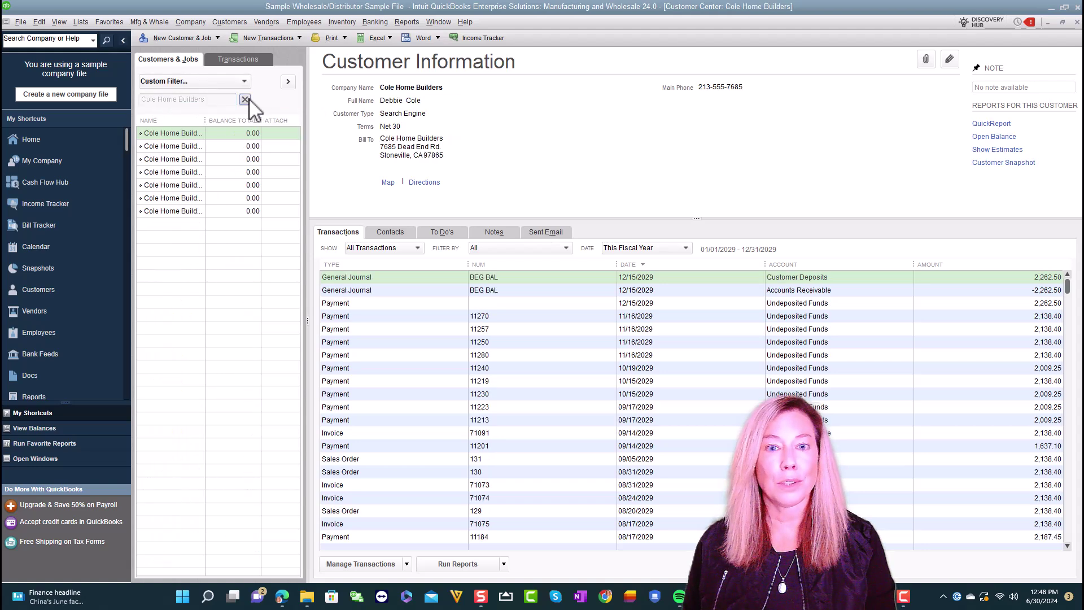
double_click(519, 278)
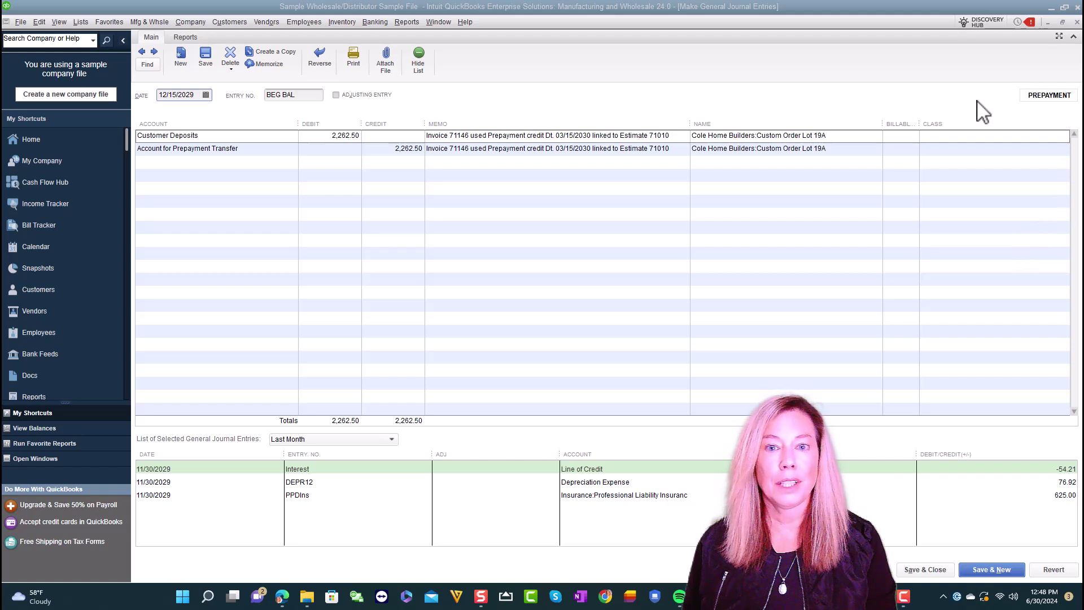
key("Escape")
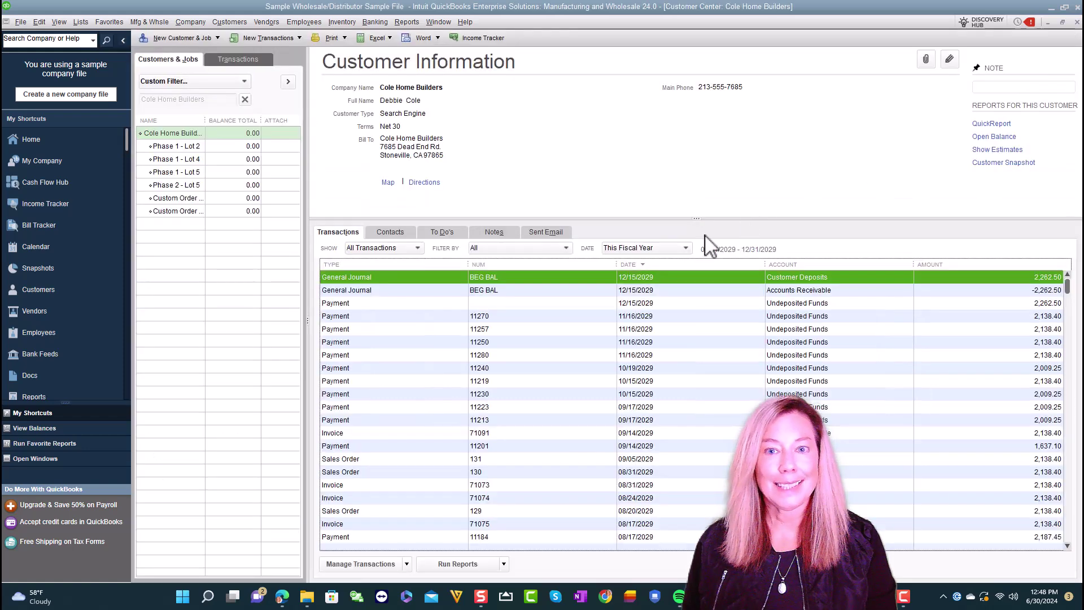
double_click(561, 290)
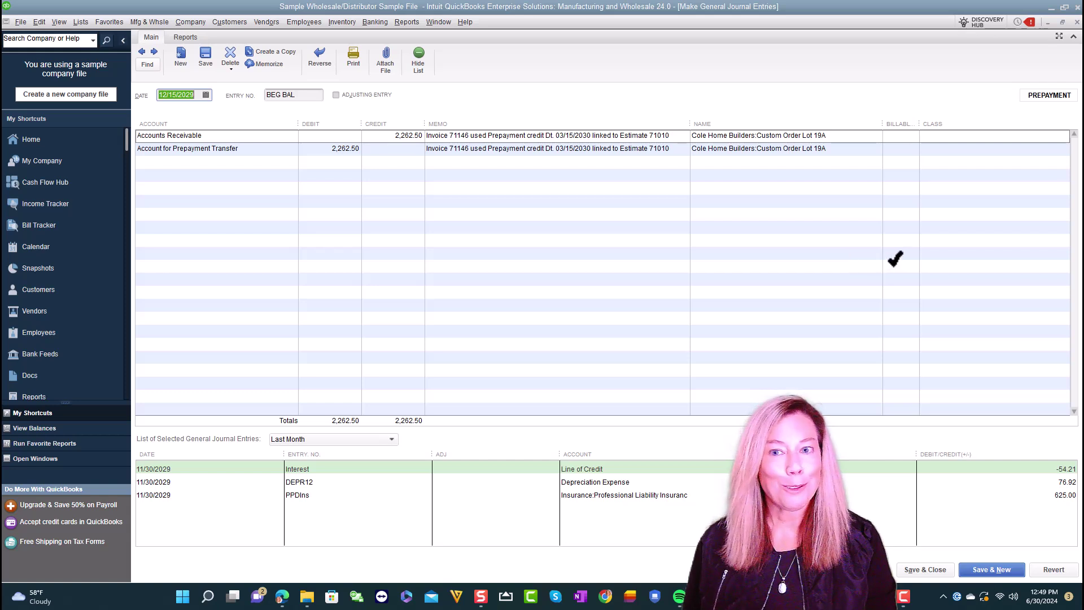
left_click(255, 147)
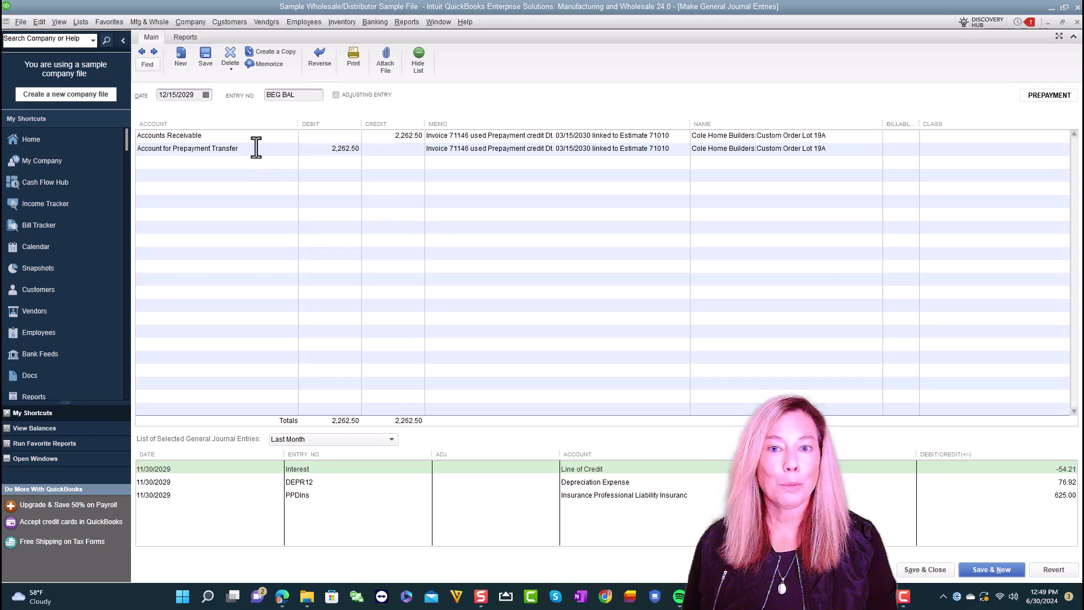
left_click(636, 229)
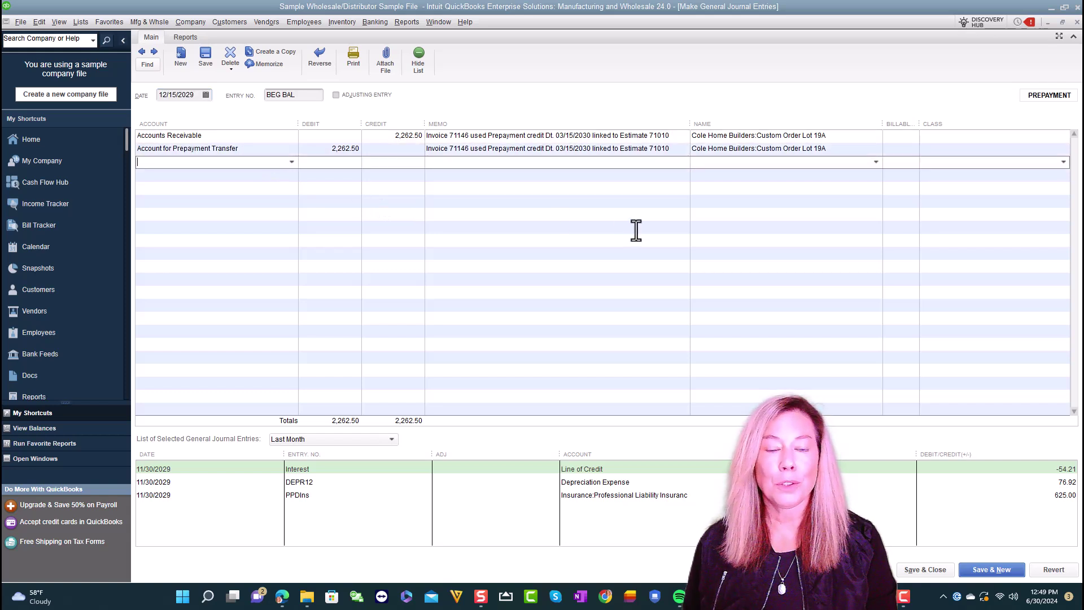
left_click(1077, 22)
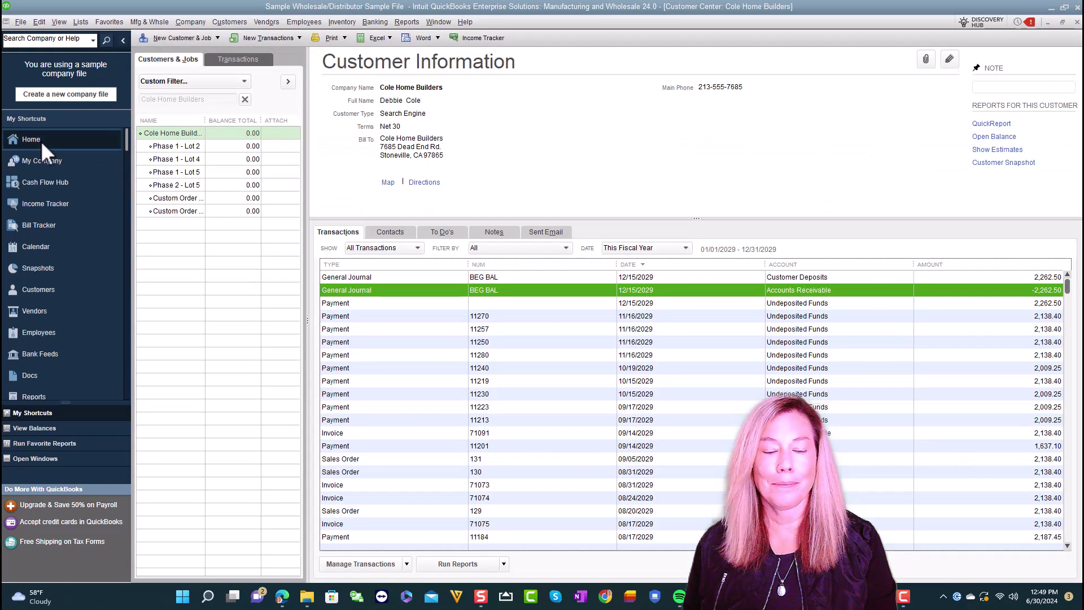
Return to the Home Page from the Customer Center
left_click(31, 140)
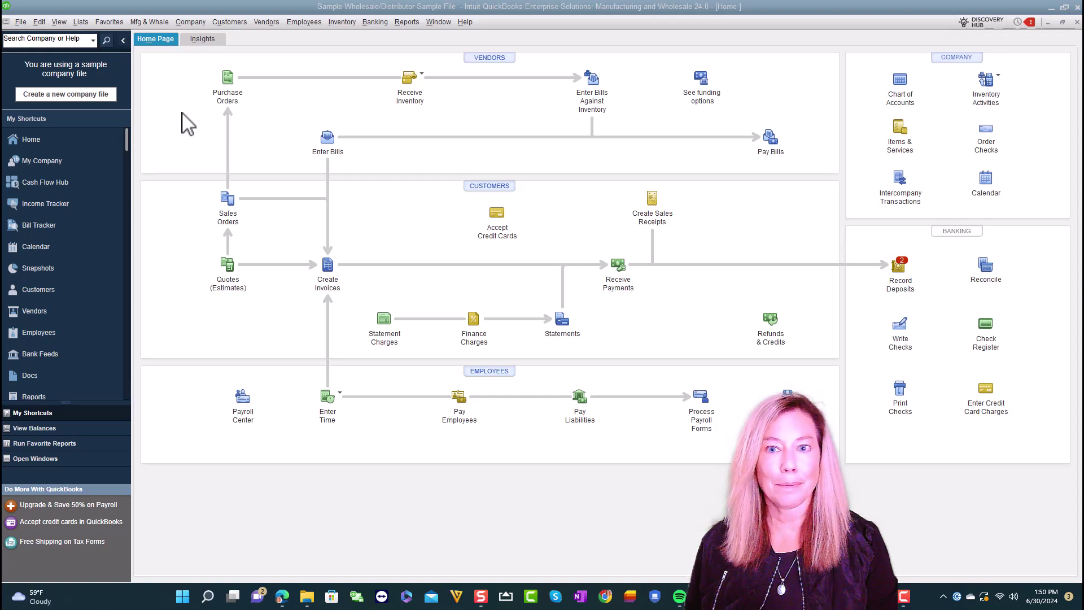
Open the Open Prepayments by Customer report from Reports > Customers & Receivables
left_click(415, 25)
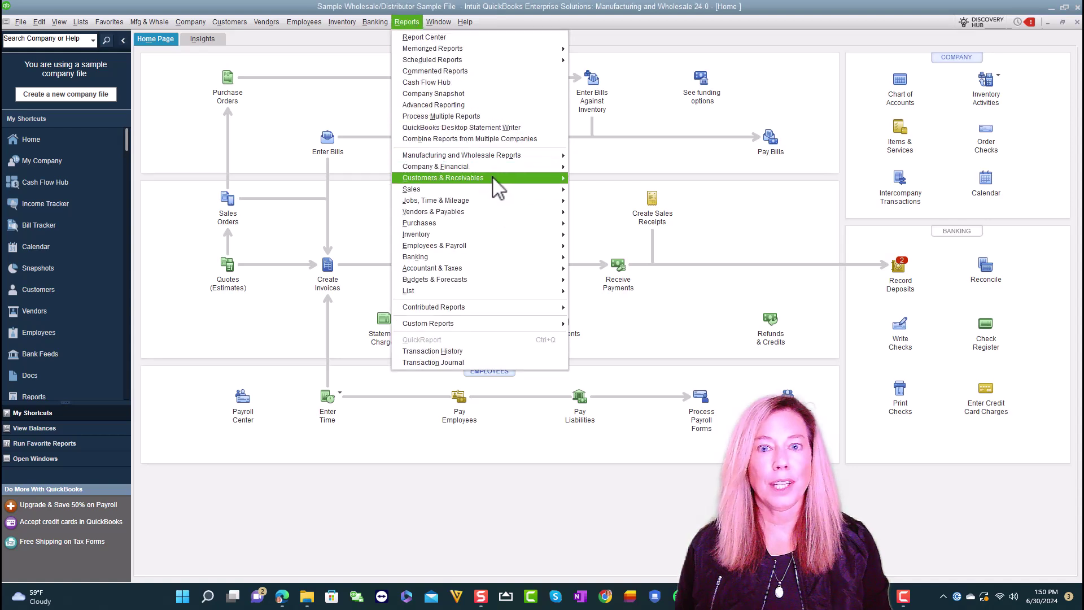
mouse_move(494, 179)
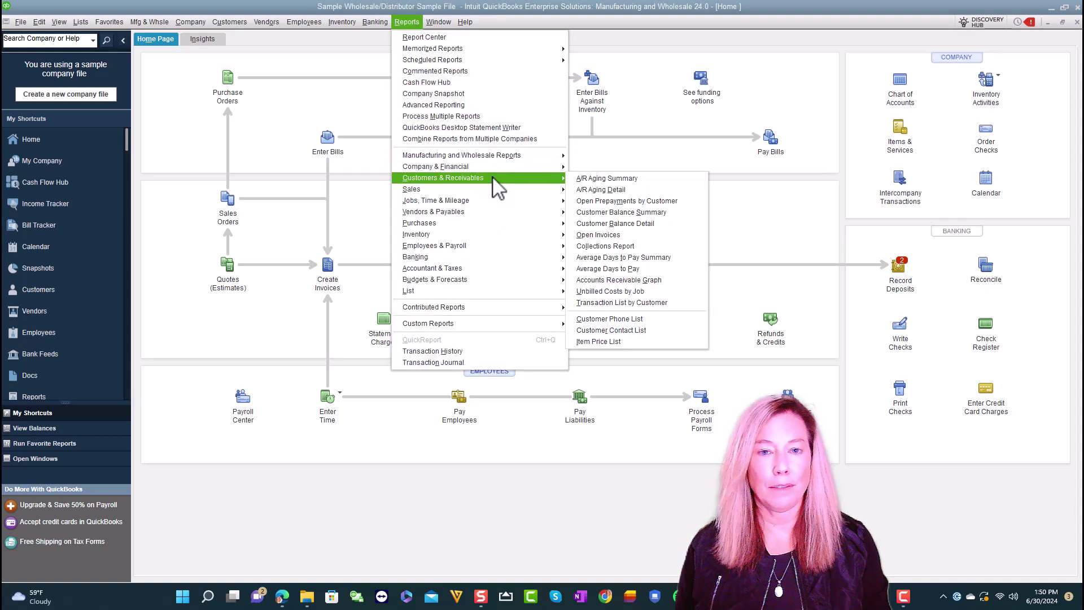
left_click(692, 202)
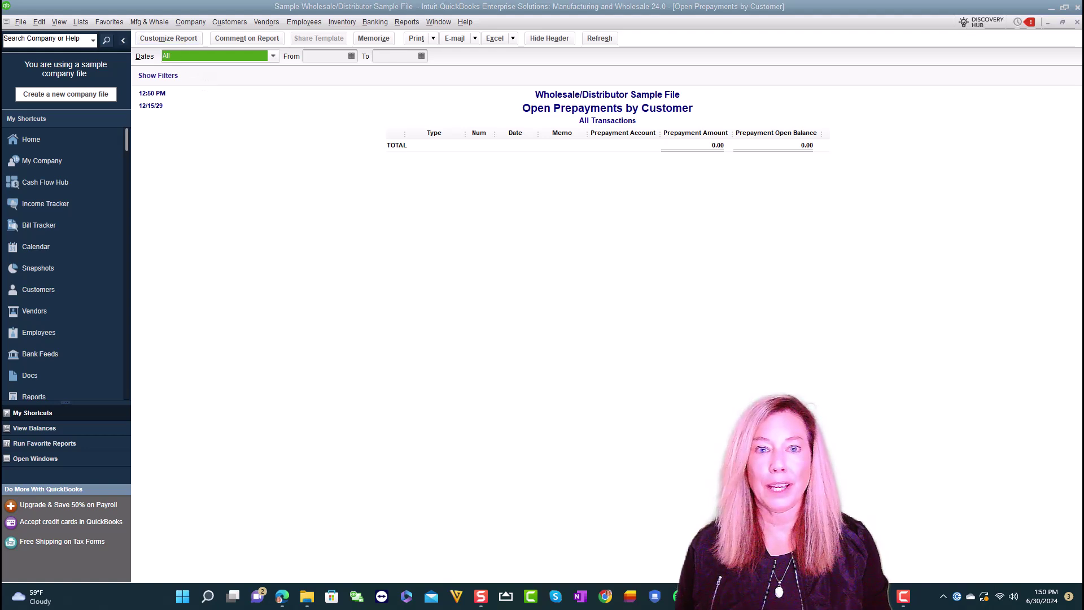
Set the report's Prepayment Balance filter to Either so closed prepayments are included
left_click(189, 39)
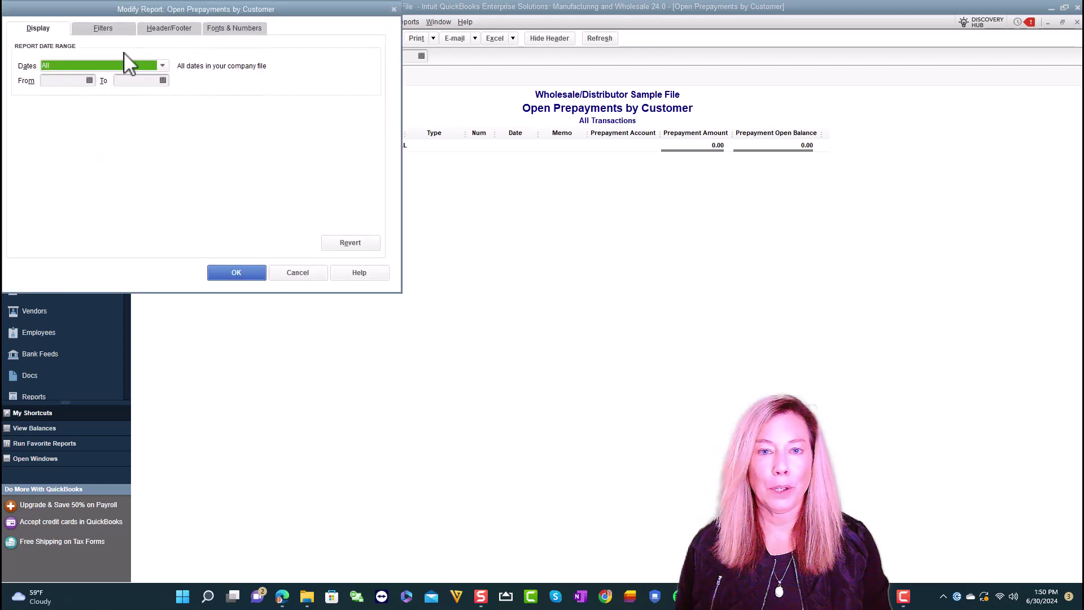
left_click(103, 28)
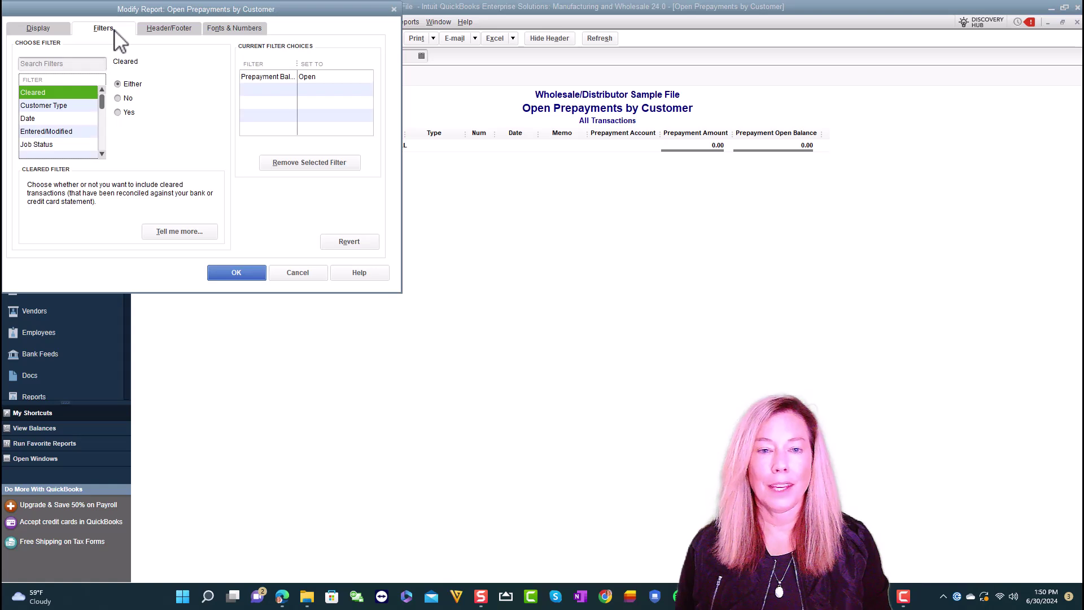
left_click(309, 79)
left_click(117, 84)
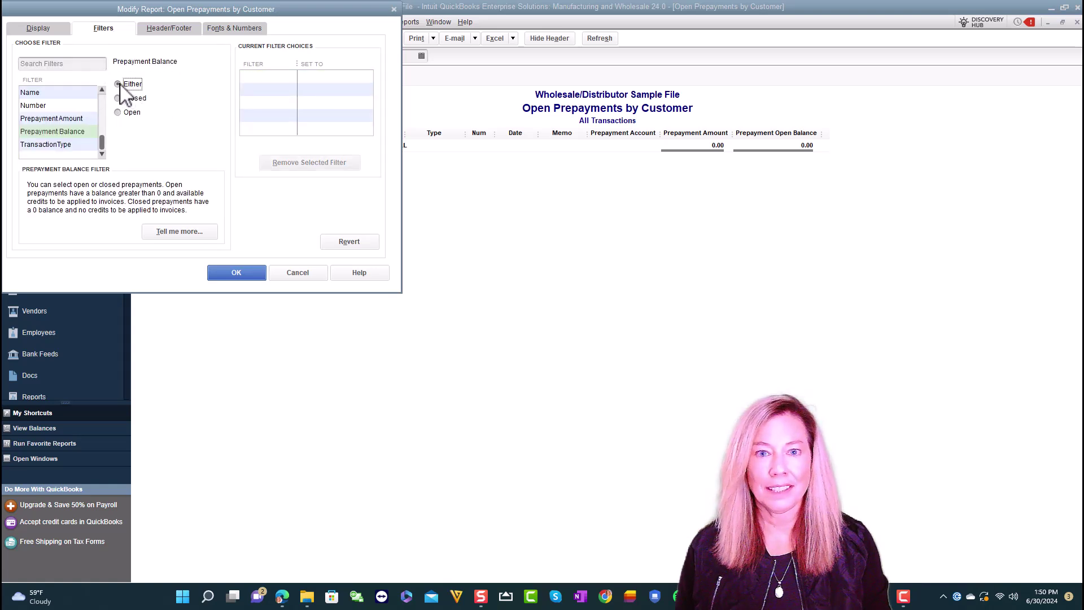
left_click(239, 273)
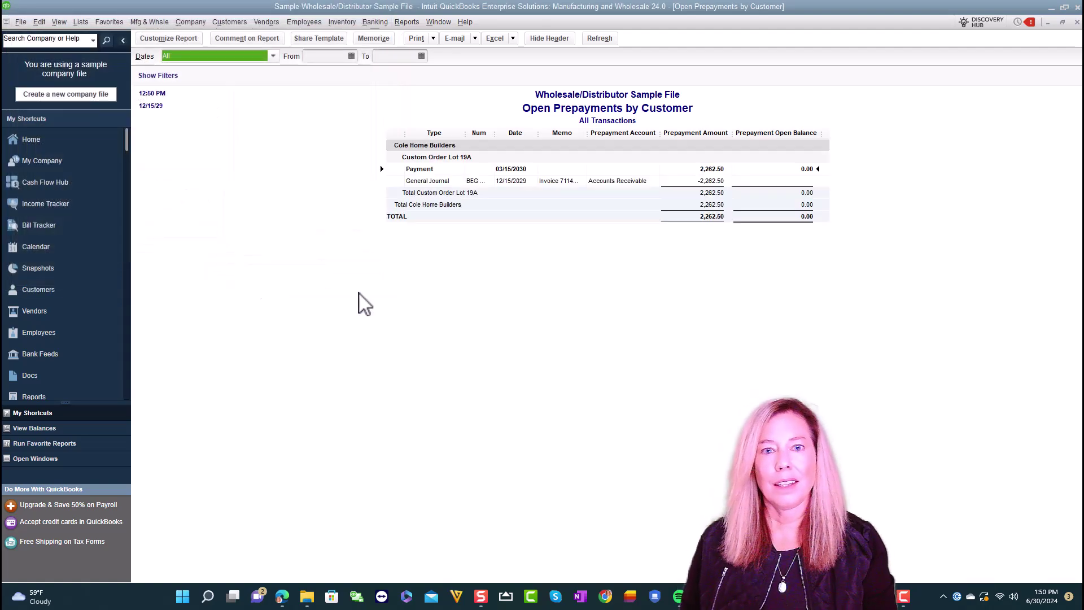
Open the Open Sales Orders by Customer report from Reports > Sales
left_click(409, 22)
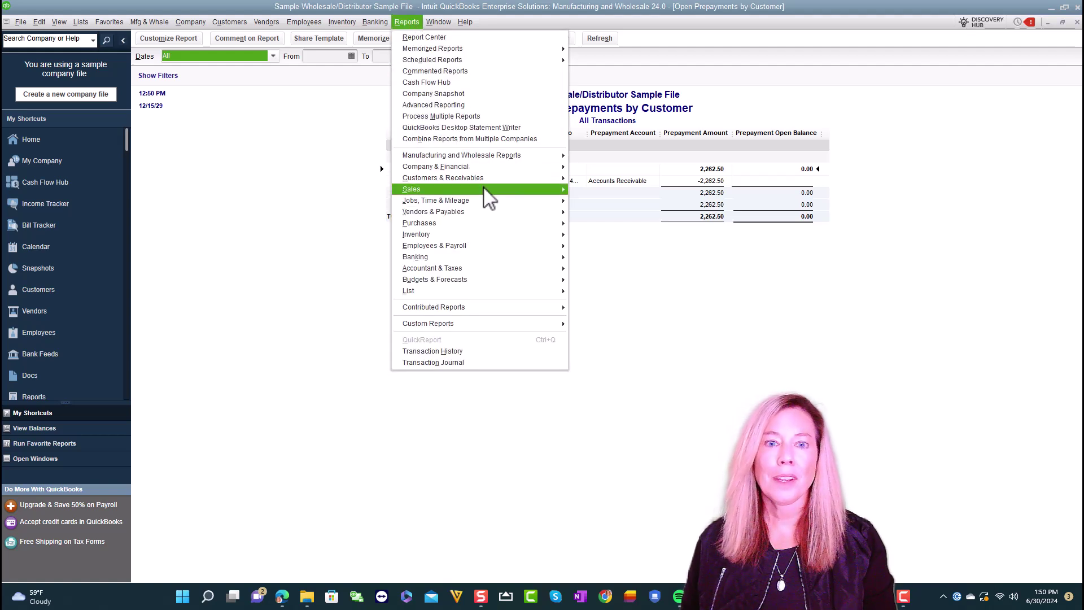
mouse_move(485, 190)
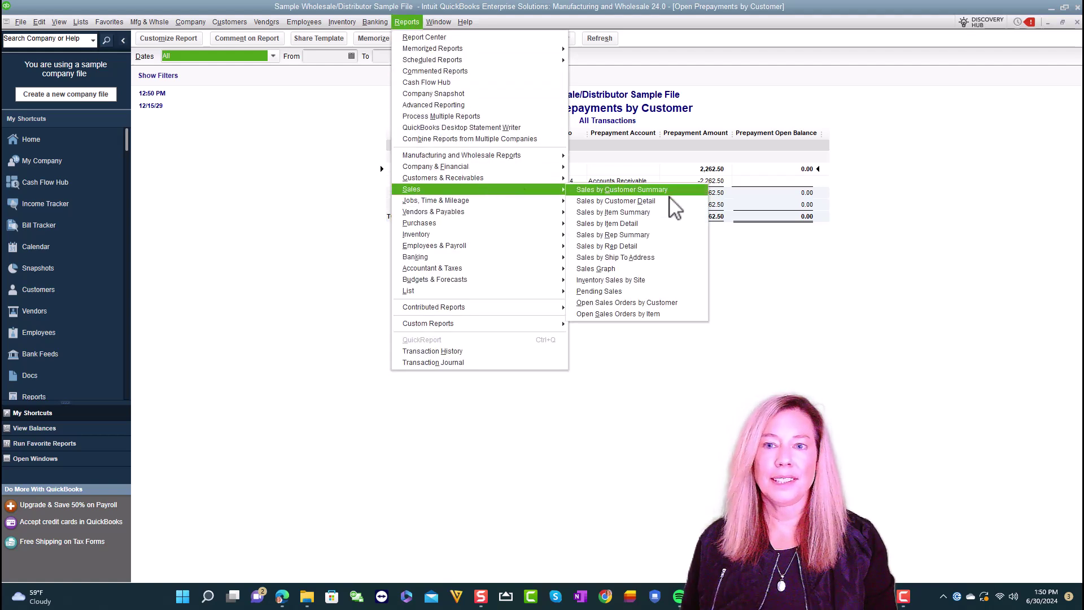
left_click(692, 302)
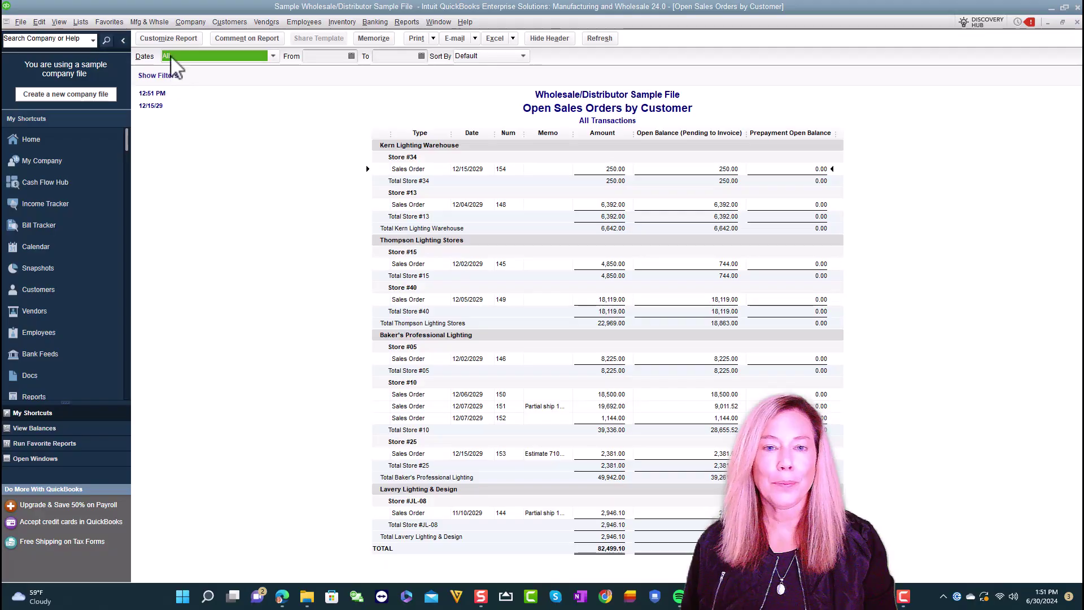
In the report's customization filters, select the TransactionType filter
left_click(176, 39)
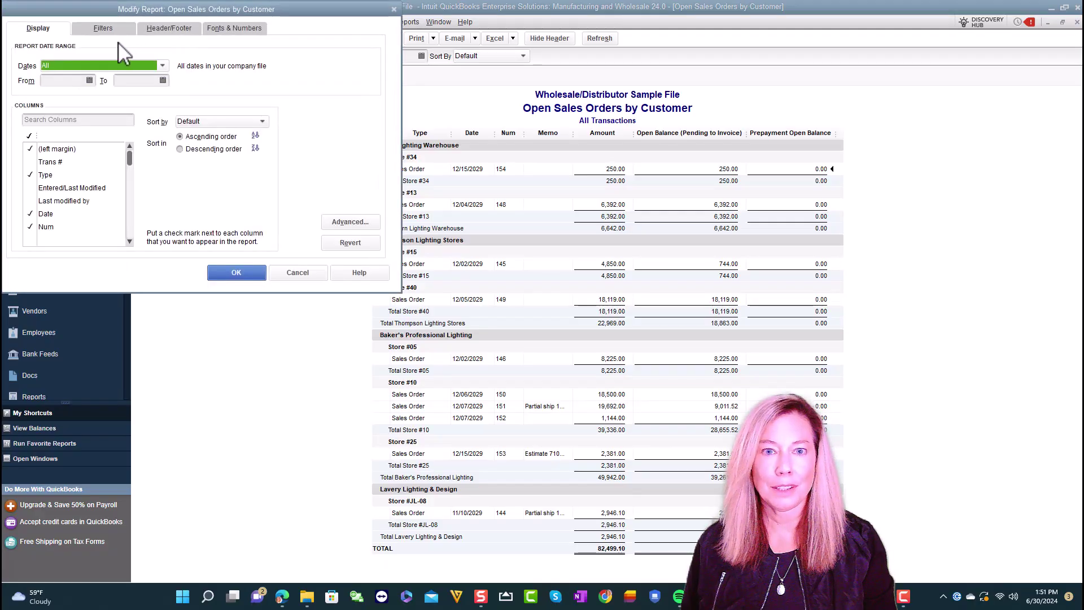
left_click(102, 26)
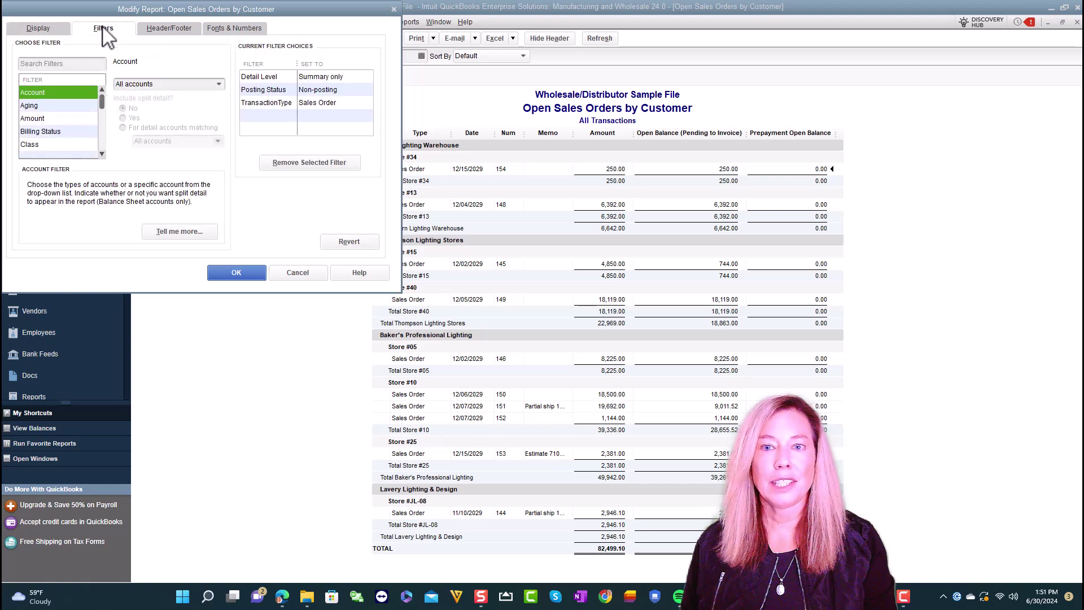
type("tra")
left_click(79, 94)
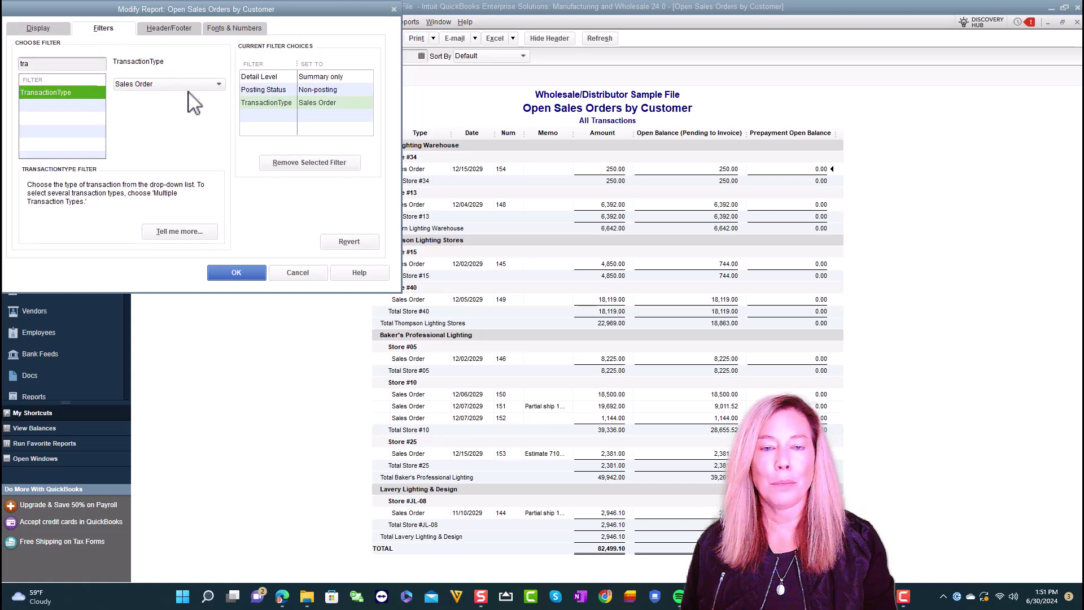
Filter on multiple transaction types, Estimate and Sales Order, and apply to the report
left_click(217, 85)
scroll(174, 133, "up", 8)
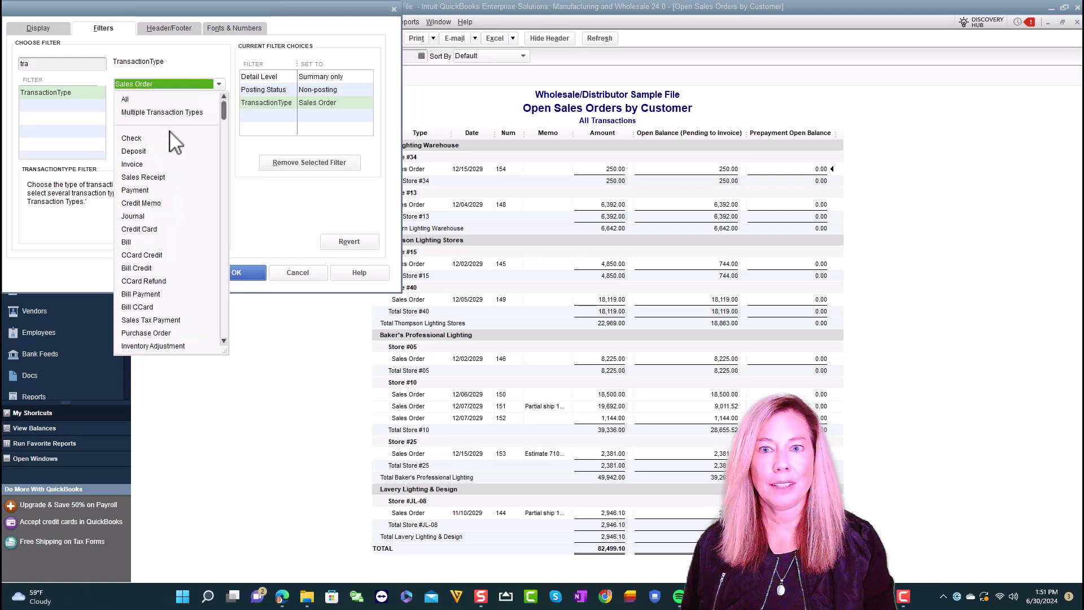
left_click(169, 111)
scroll(248, 192, "down", 5)
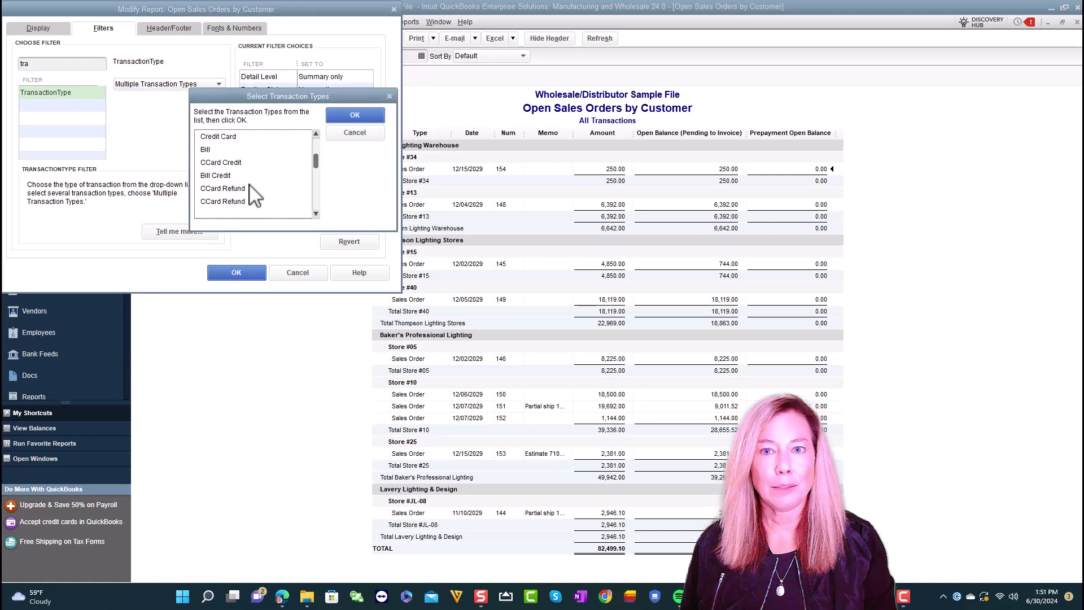
scroll(251, 195, "down", 5)
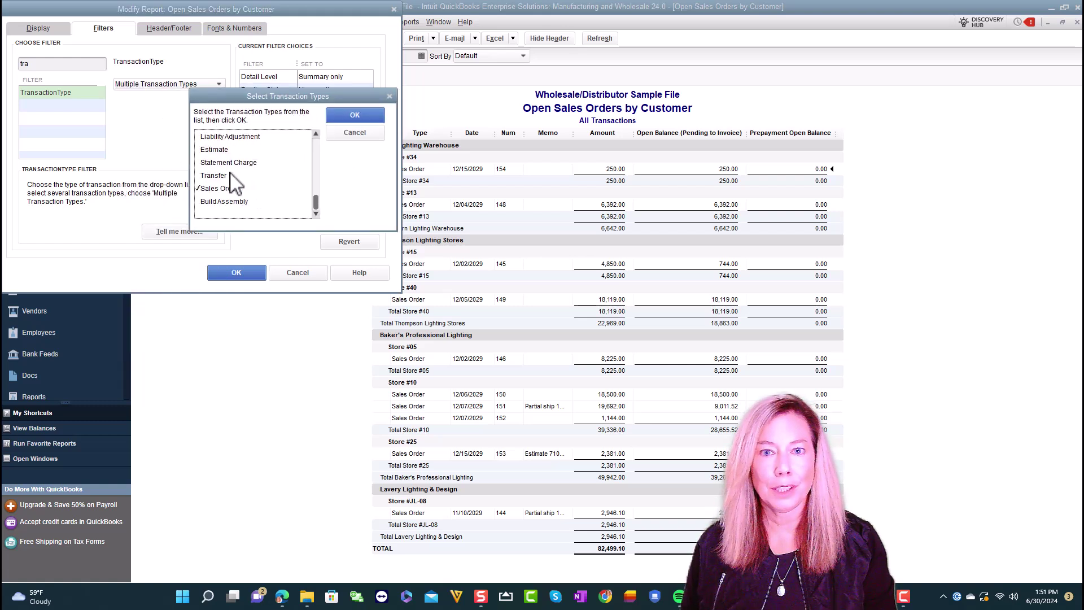
left_click(203, 150)
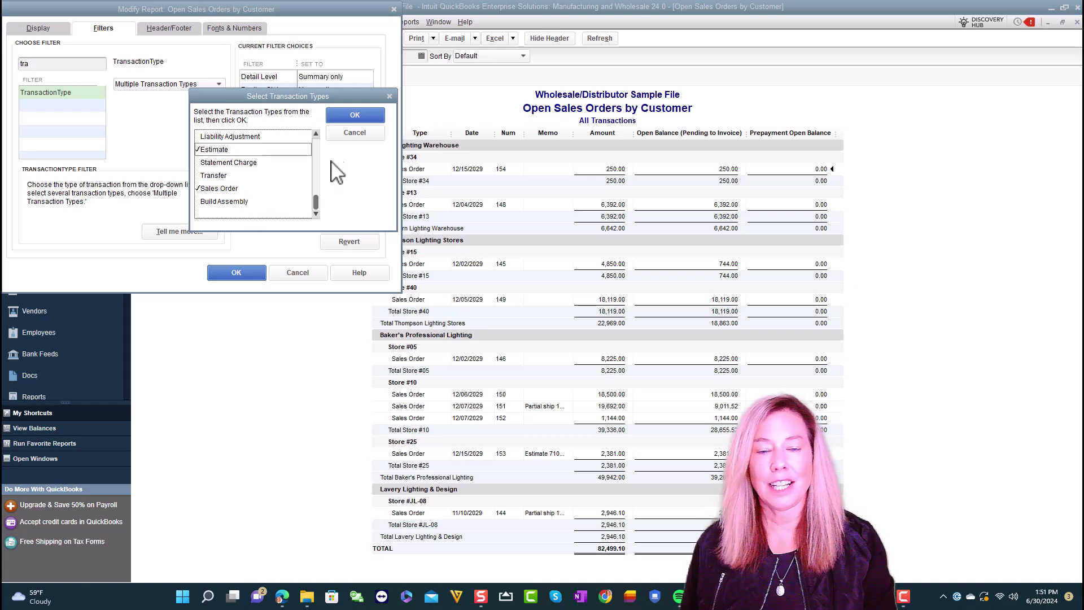
left_click(351, 113)
left_click(249, 273)
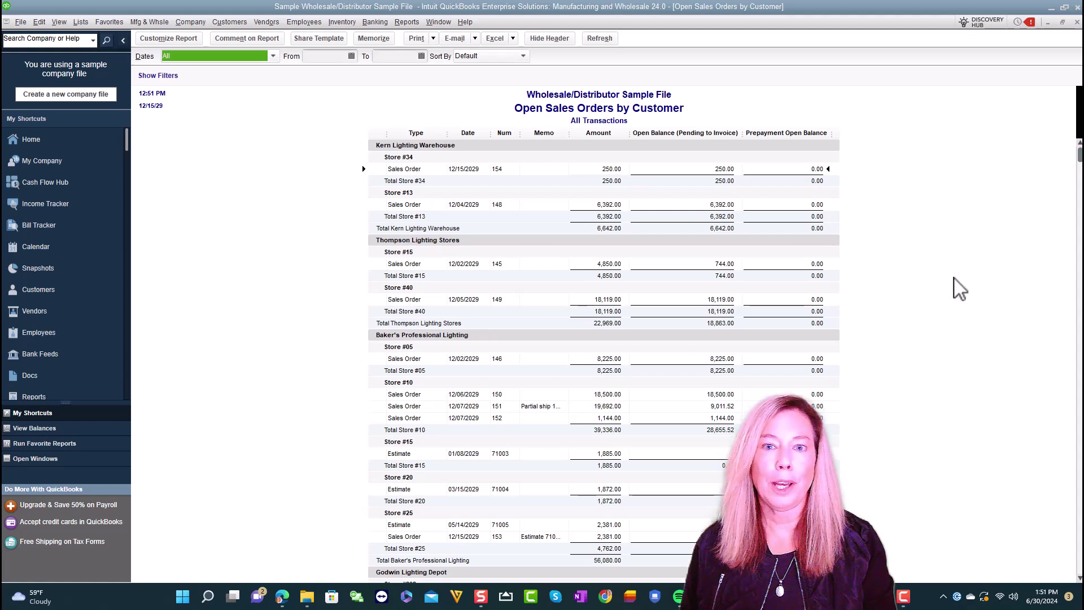
scroll(959, 289, "down", 5)
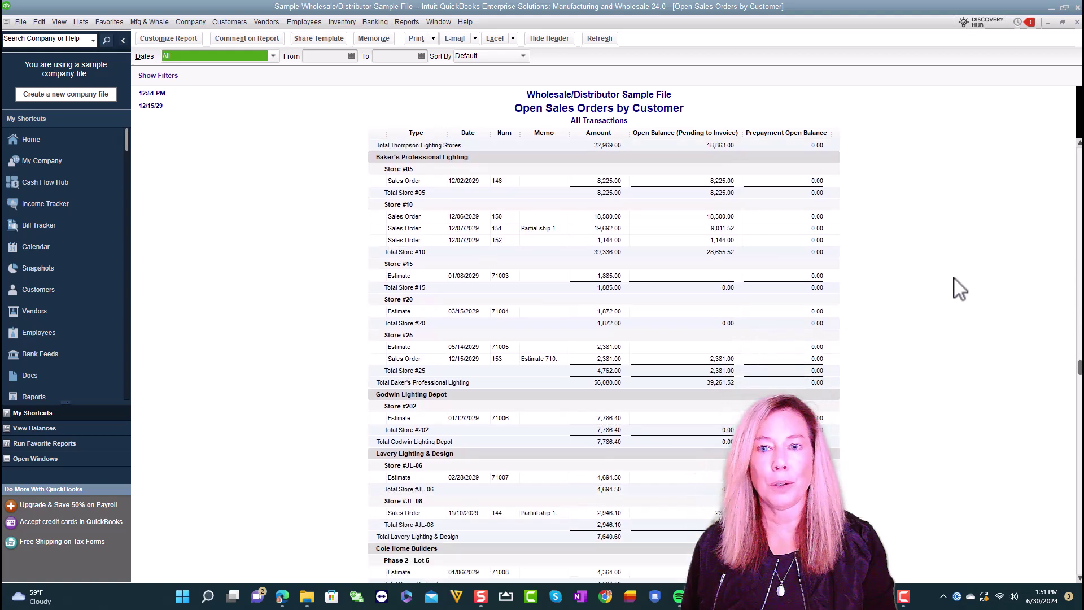
scroll(960, 289, "up", 5)
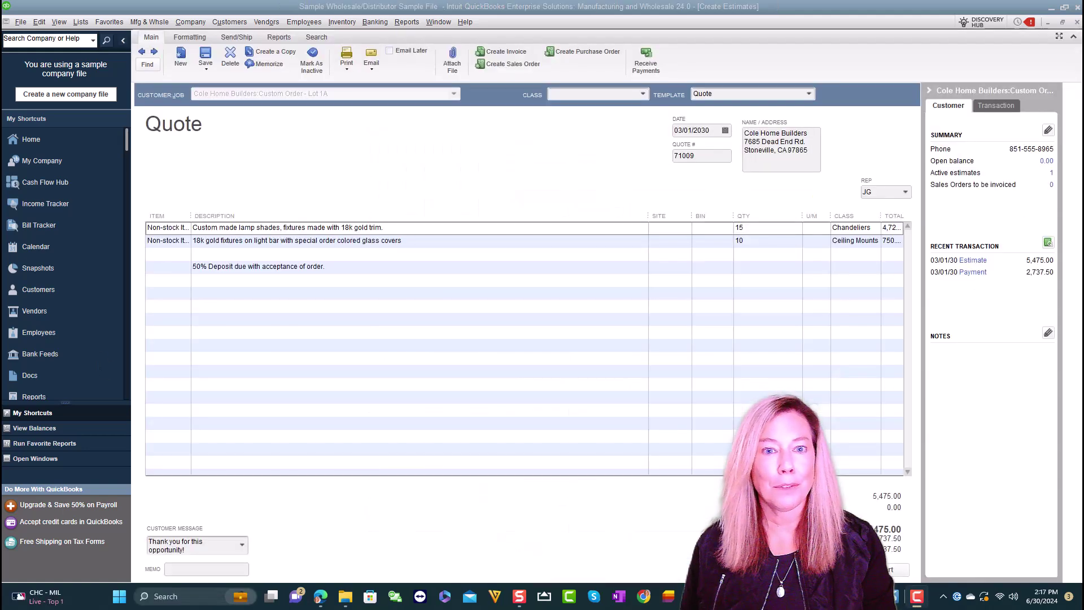
Change the prepayment recorded against quote 71009 from 2,737.50 to 2,500.00
left_click(970, 272)
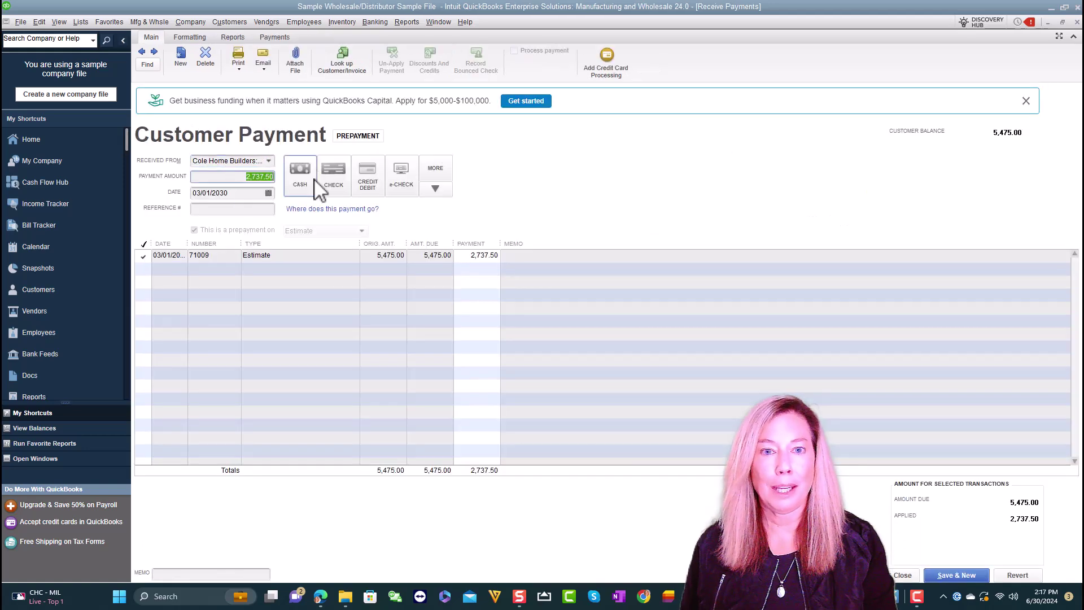
type("2500.00")
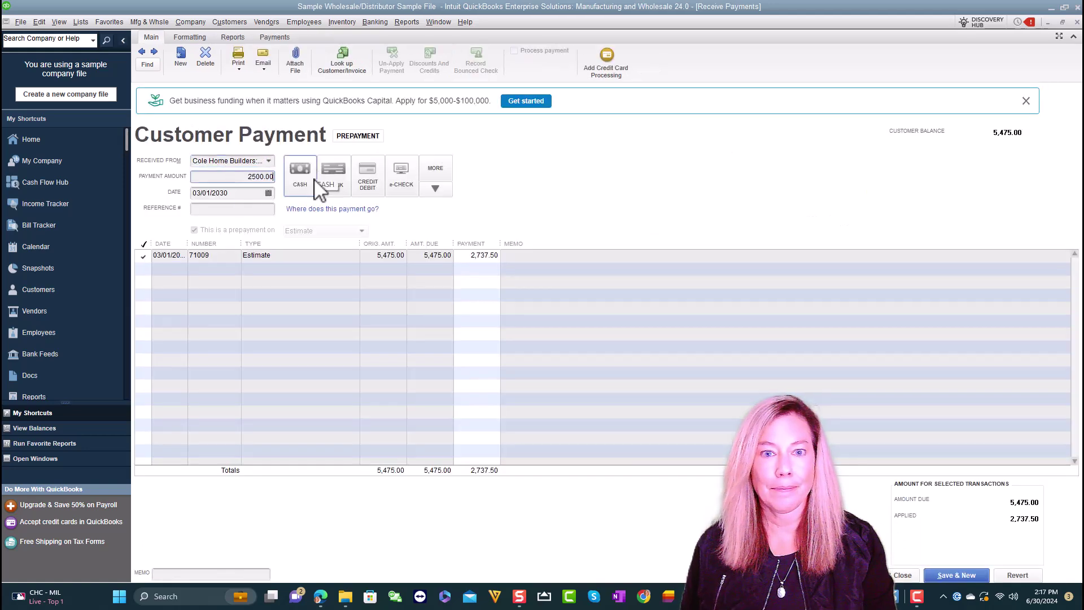
left_click(477, 256)
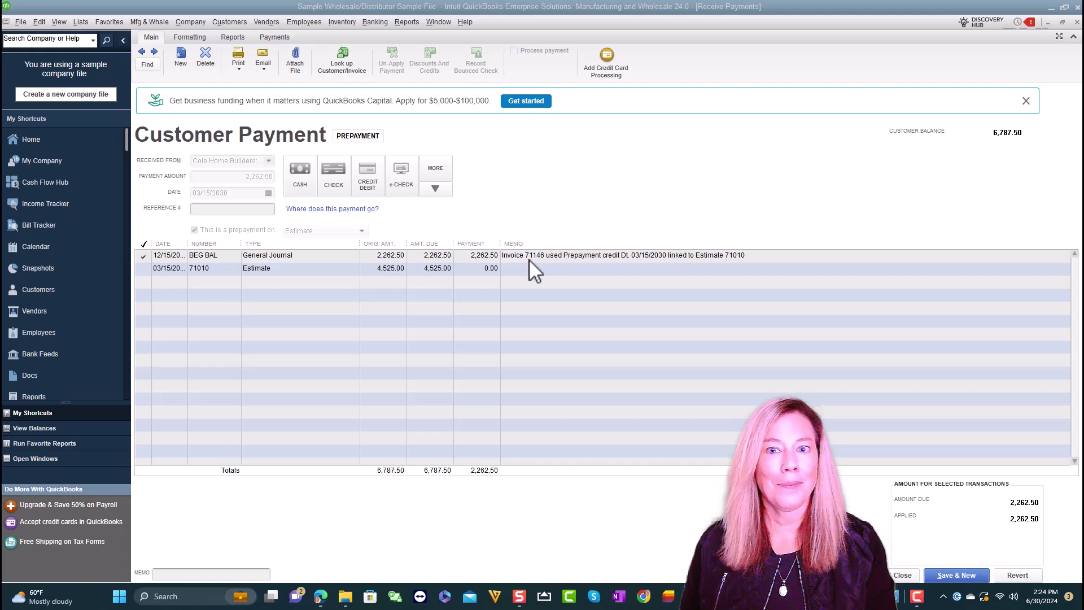
Delete the 2,262.50 prepayment, accepting the date warning and the linked journal entry deletion
left_click(206, 59)
left_click(517, 213)
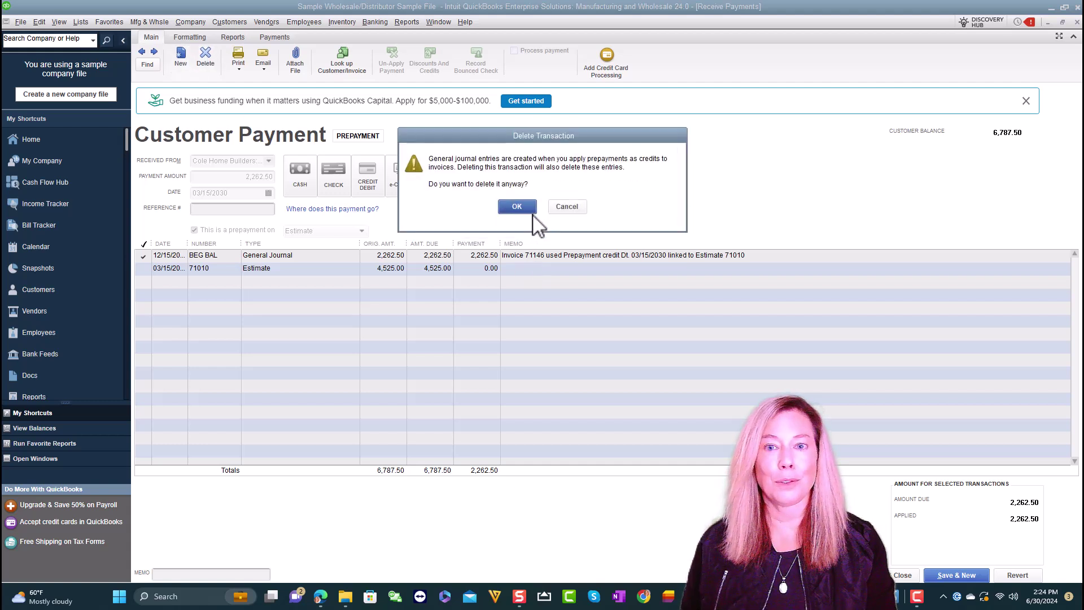
left_click(527, 210)
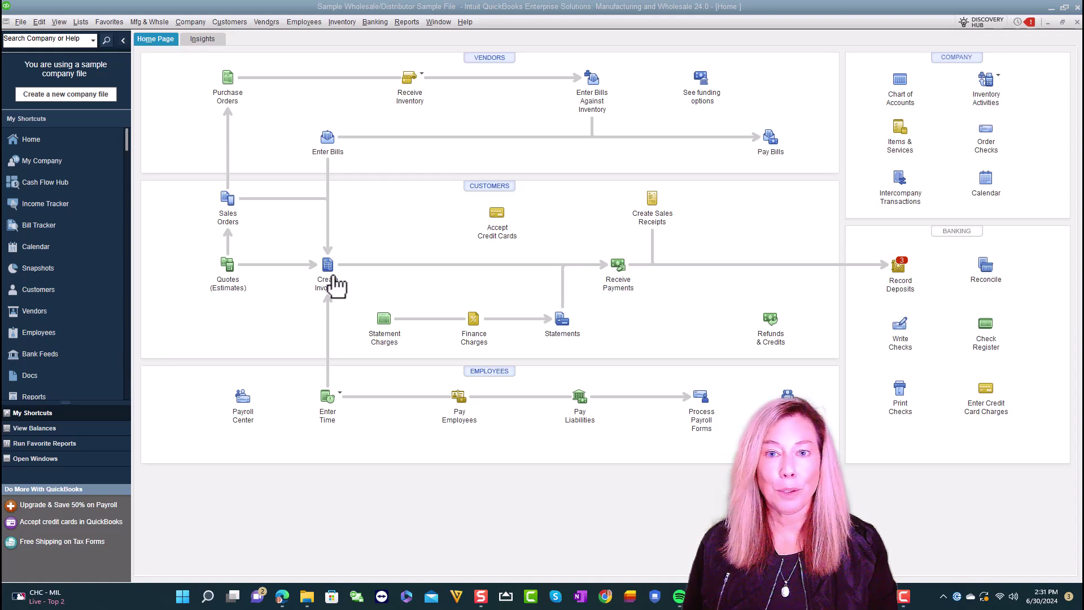
Open Inventory Turnover by Item, widen the Item column, and inspect item Chandeliers:7015-09-17
left_click(407, 23)
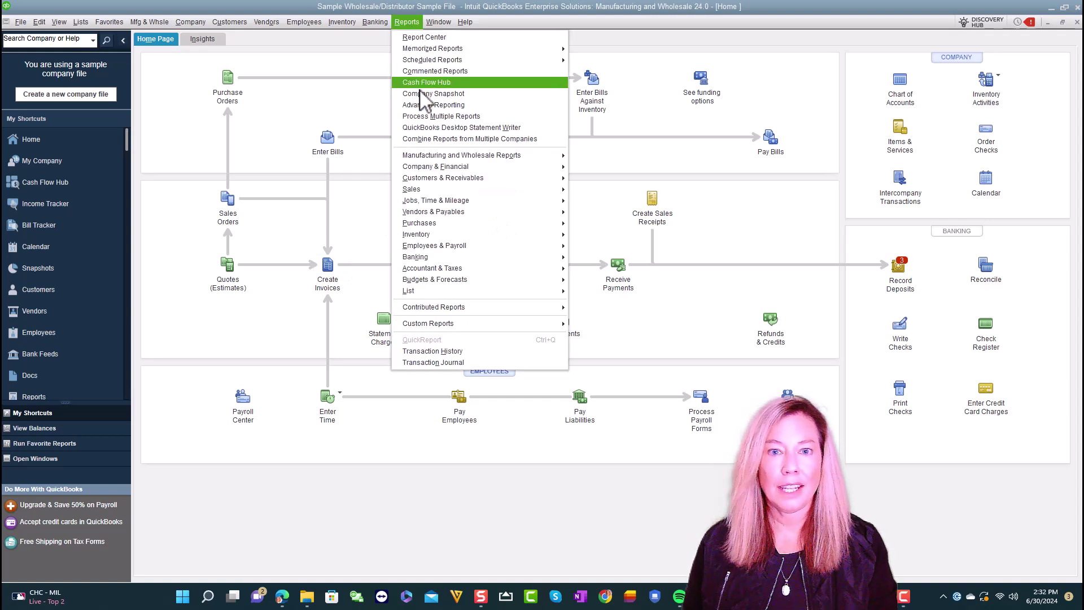
mouse_move(484, 235)
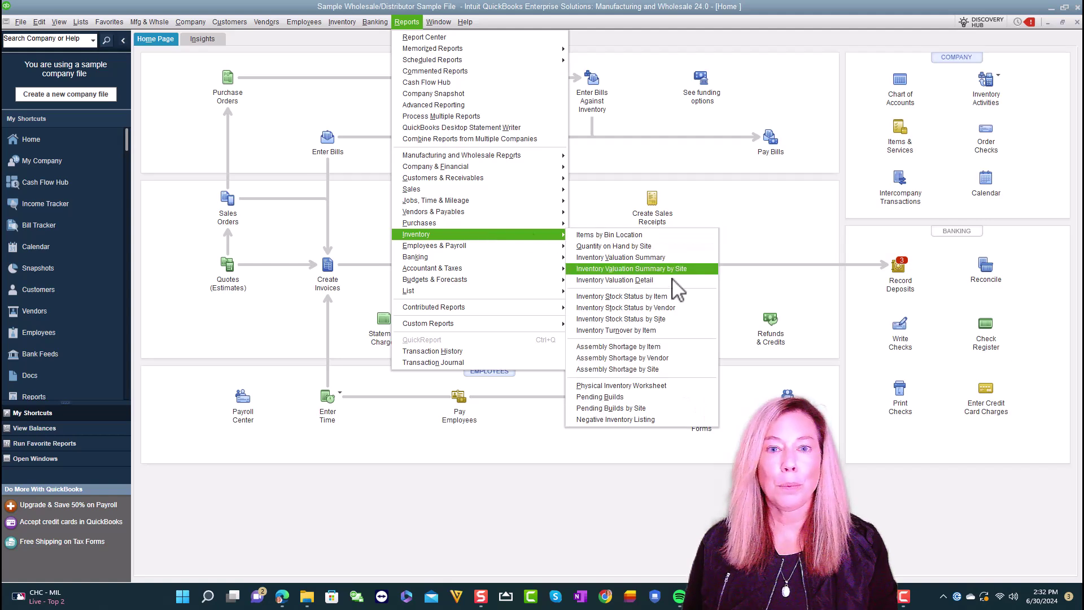
left_click(636, 331)
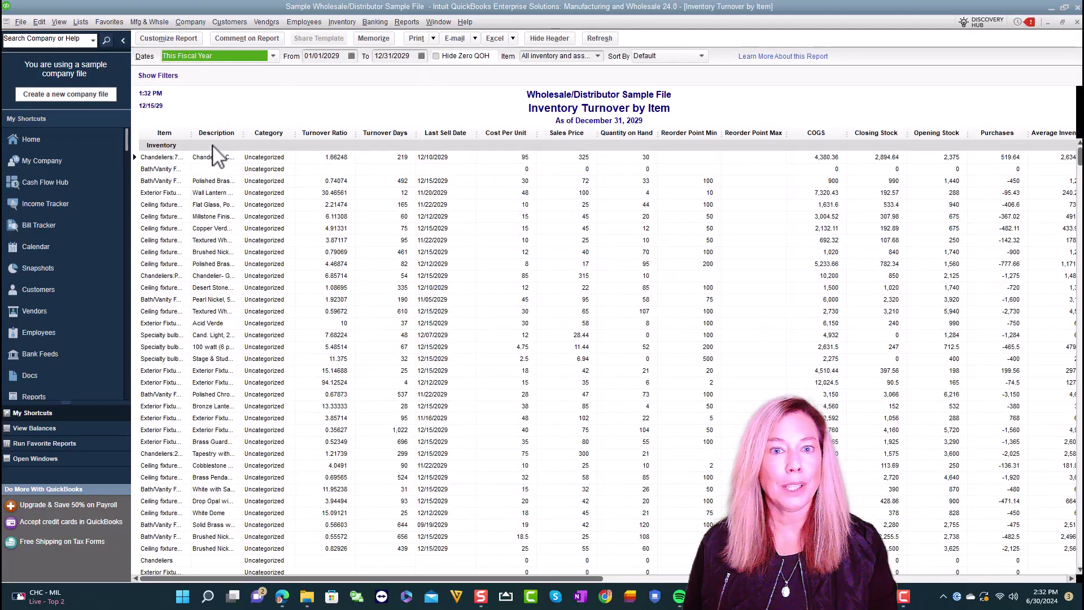
left_click_drag(190, 134, 219, 136)
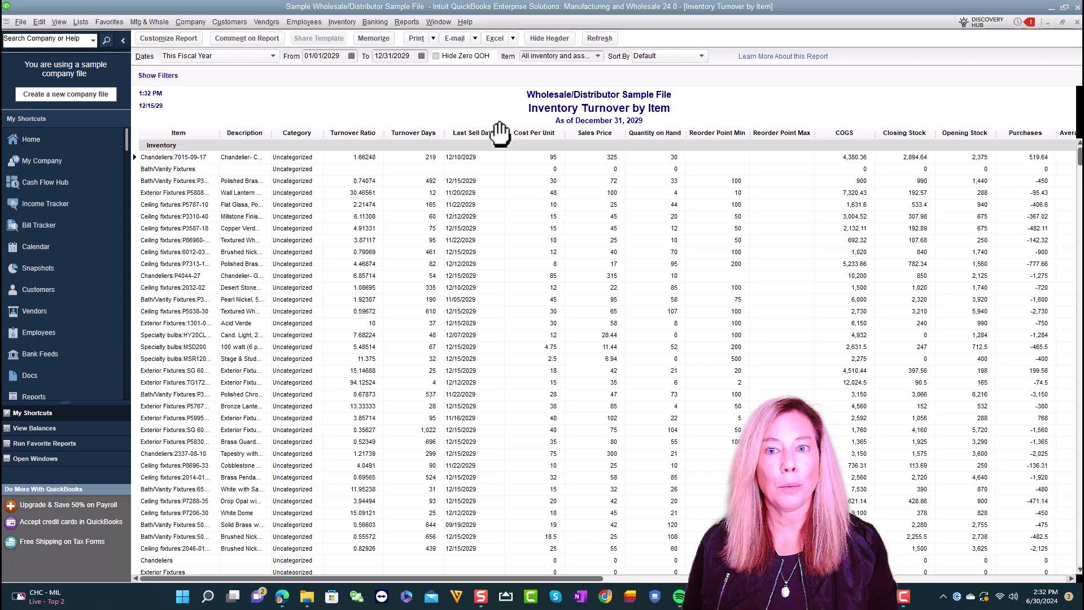
double_click(573, 157)
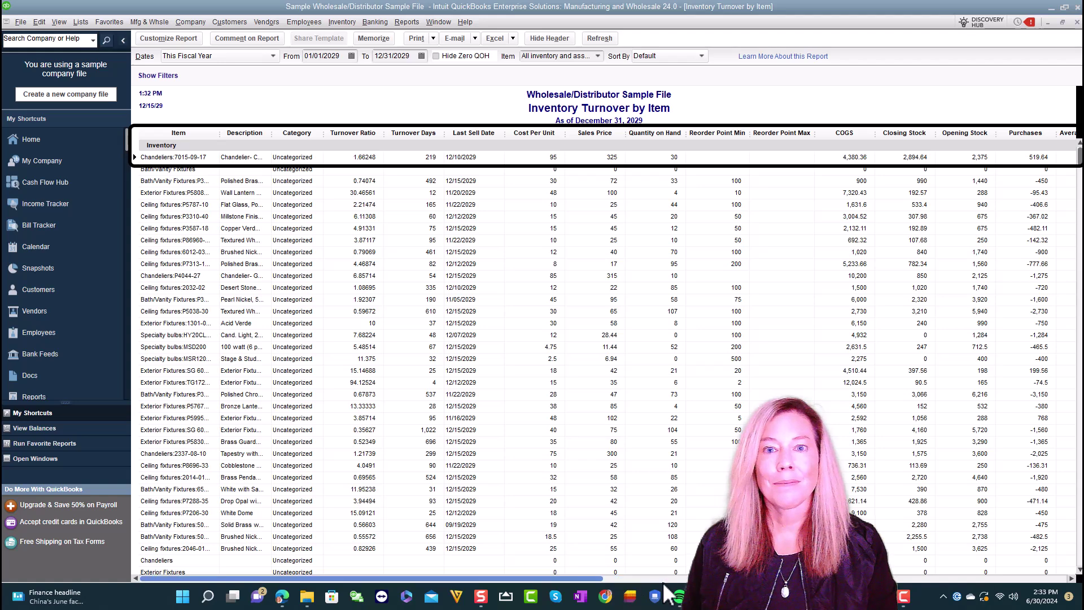
Bring the Average Inventory column of the Inventory Turnover report into view
left_click(1040, 578)
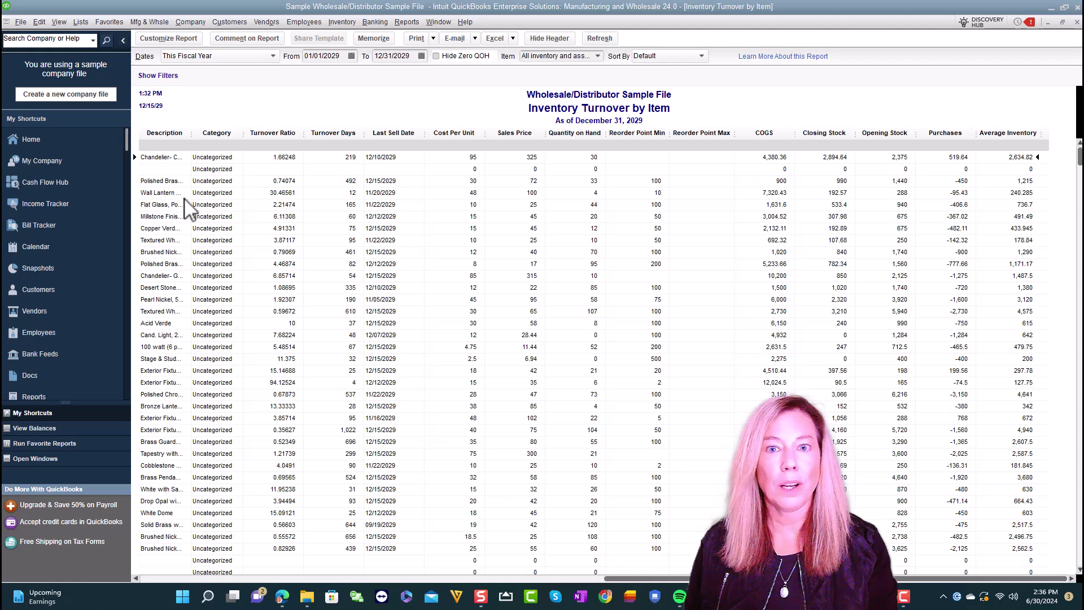
Highlight the Wall Lantern row to review its 30.46561 turnover ratio and 12 turnover days
left_click(138, 195)
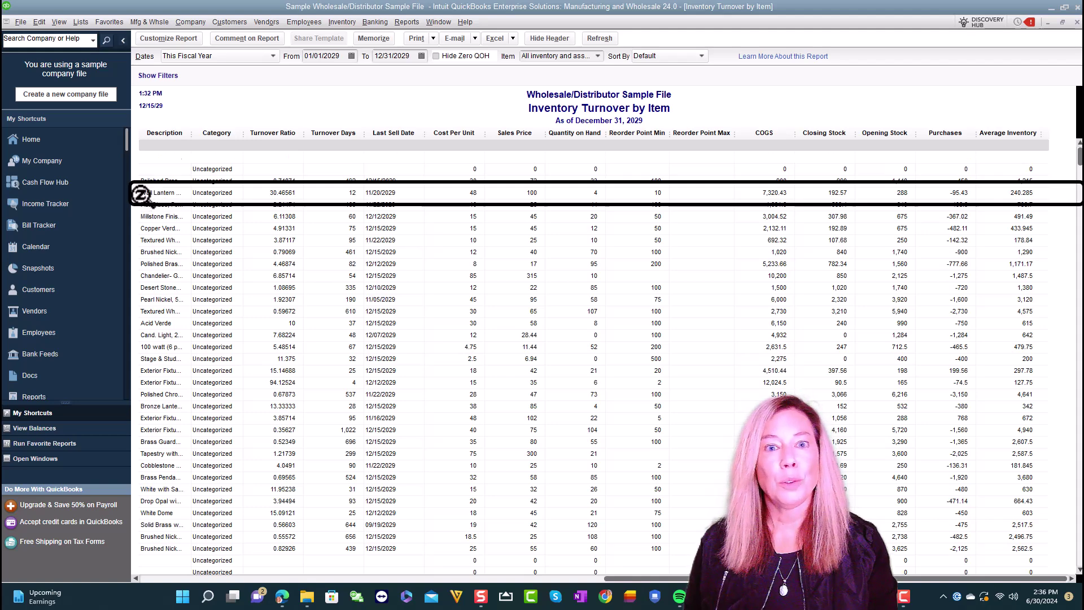